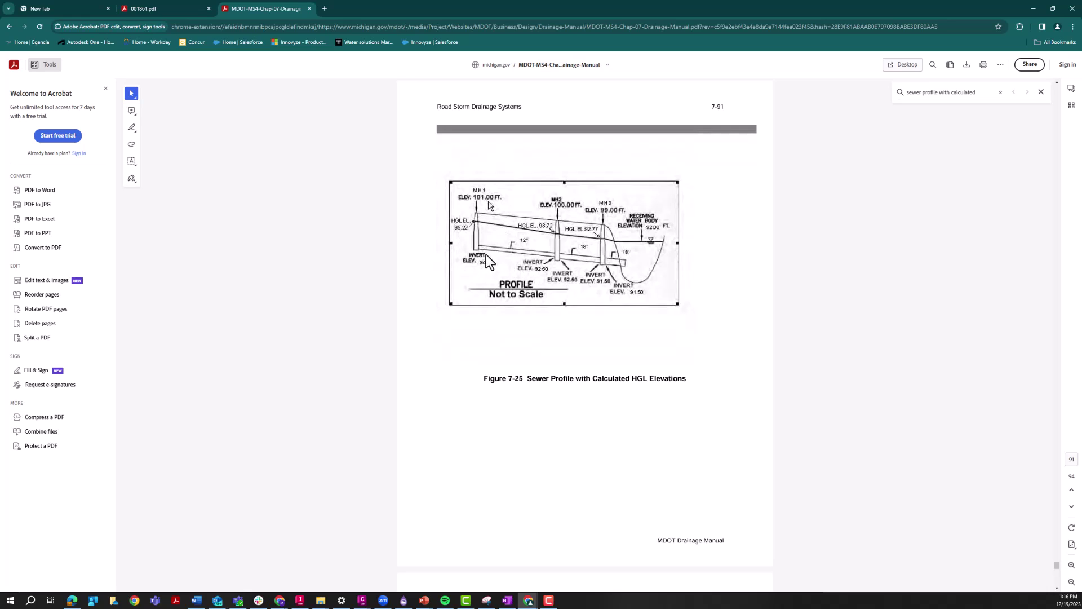
Step: Review the sewer profile figure in the MDOT drainage manual and the hydraulic grade line plotting requirement in 001861.pdf
{"action": "left_click", "coordinate": [463, 224]}
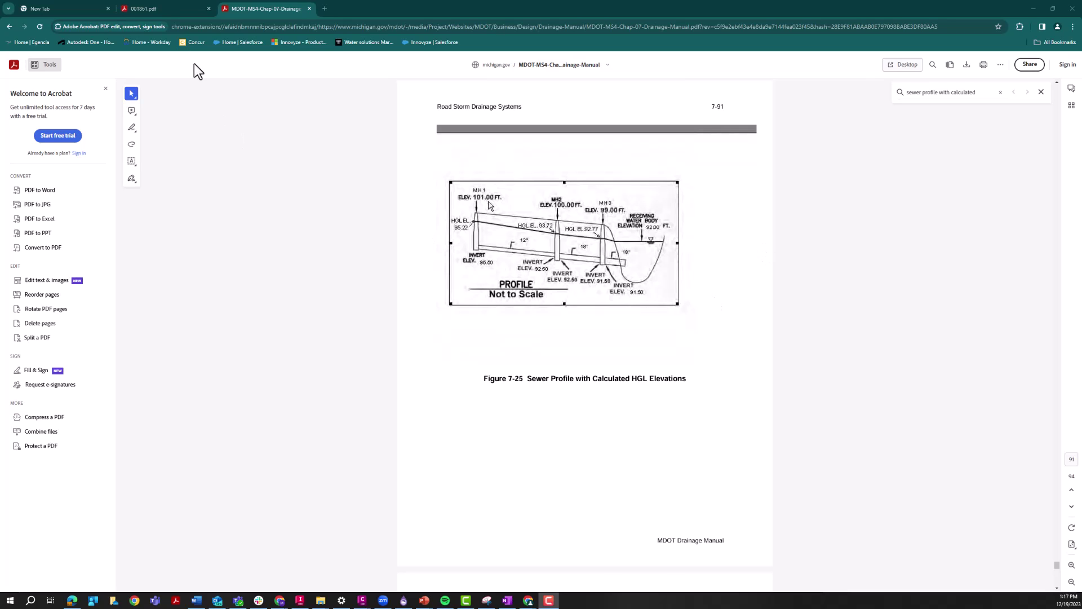
{"action": "left_click", "coordinate": [160, 9]}
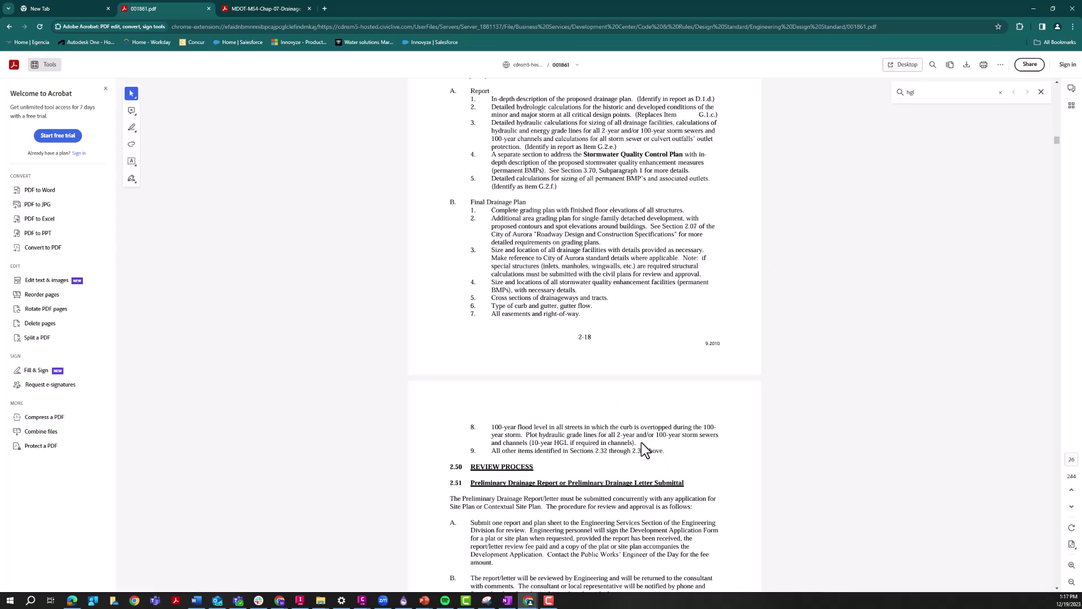
{"action": "left_click_drag", "start_coordinate": [639, 444], "coordinate": [486, 427]}
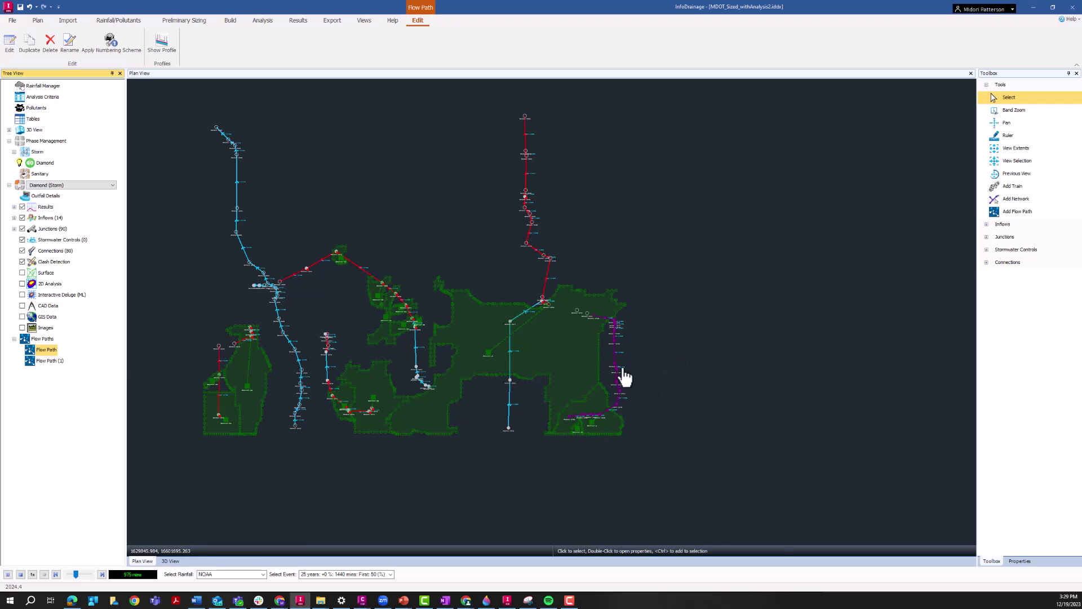
Step: Show the profile of Flow Path in InfoDrainage and examine the grade lines along its pipes and manholes
{"action": "right_click", "coordinate": [51, 350]}
{"action": "left_click", "coordinate": [79, 429]}
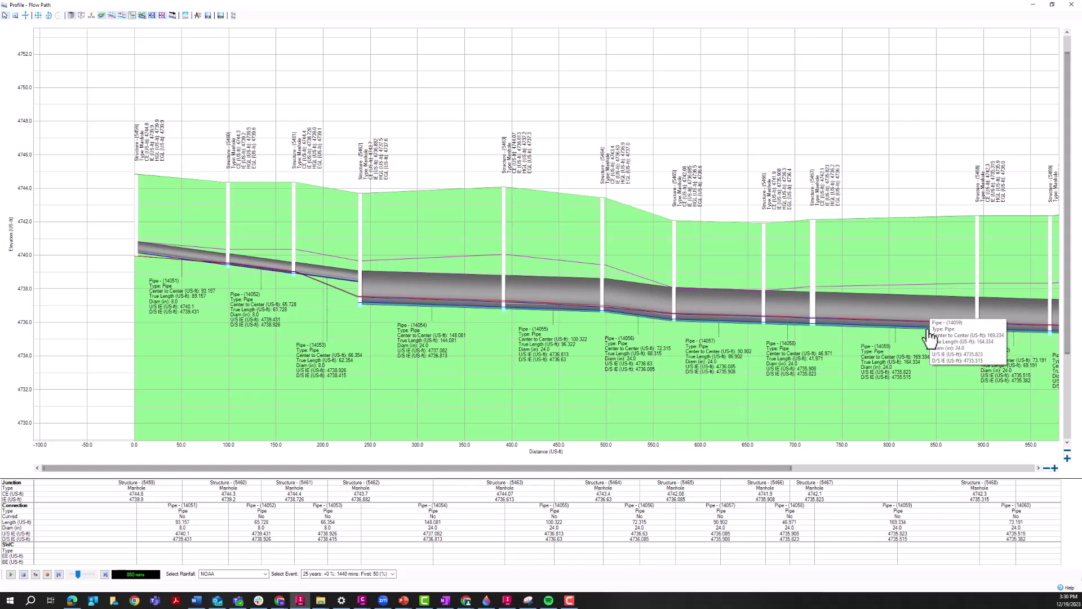
{"action": "scroll", "coordinate": [957, 333], "scroll_direction": "up", "scroll_amount": 1}
{"action": "scroll", "coordinate": [957, 333], "scroll_direction": "up", "scroll_amount": 2}
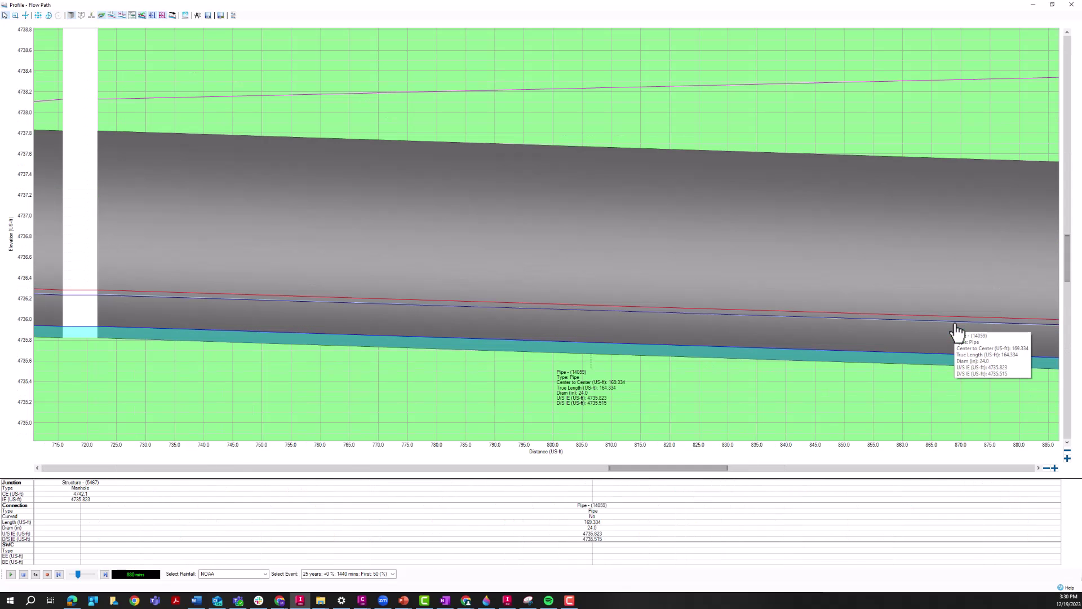
{"action": "left_click", "coordinate": [227, 308]}
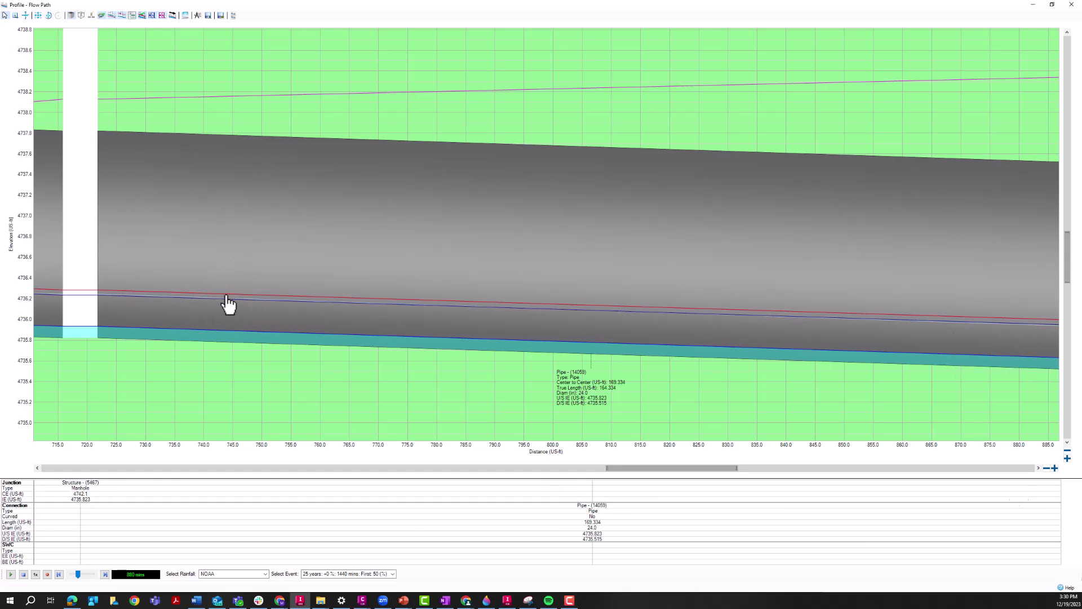
{"action": "scroll", "coordinate": [227, 305], "scroll_direction": "down", "scroll_amount": 2}
{"action": "scroll", "coordinate": [227, 304], "scroll_direction": "down", "scroll_amount": 3}
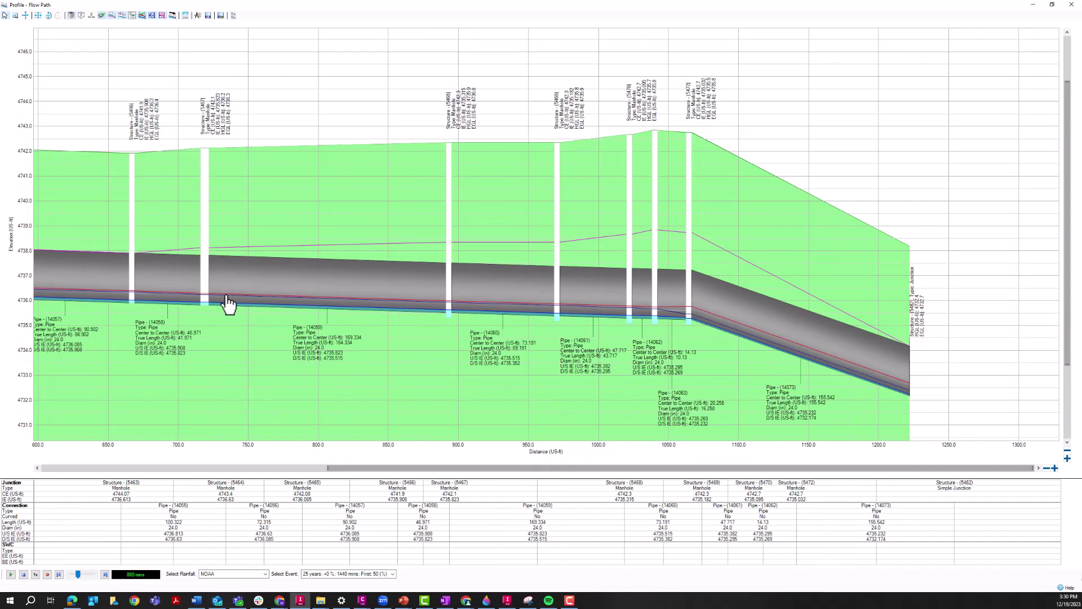
{"action": "scroll", "coordinate": [233, 135], "scroll_direction": "up", "scroll_amount": 3}
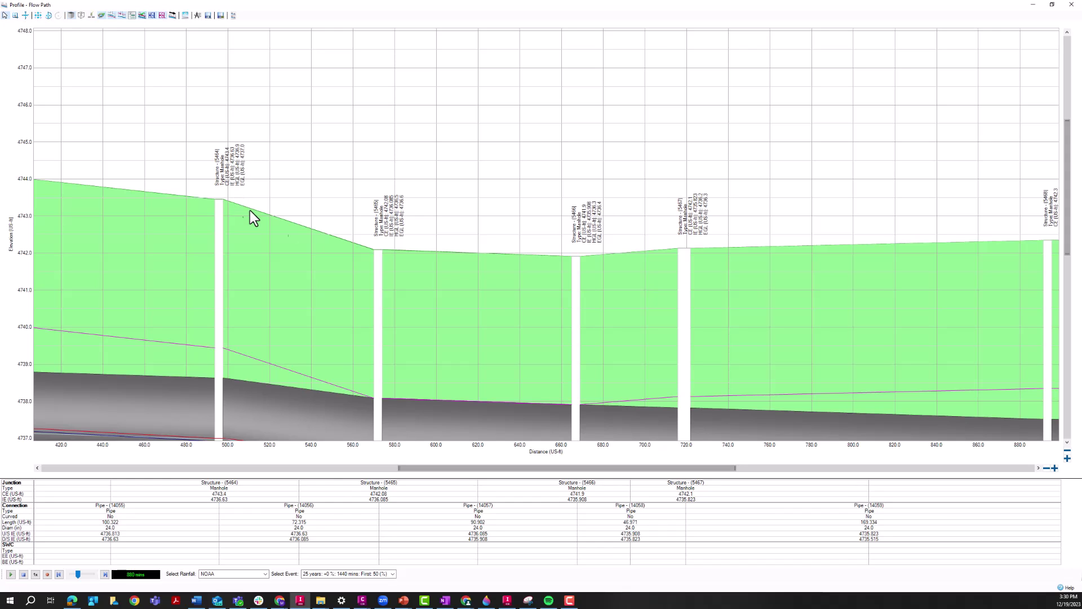
{"action": "scroll", "coordinate": [515, 227], "scroll_direction": "down", "scroll_amount": 2}
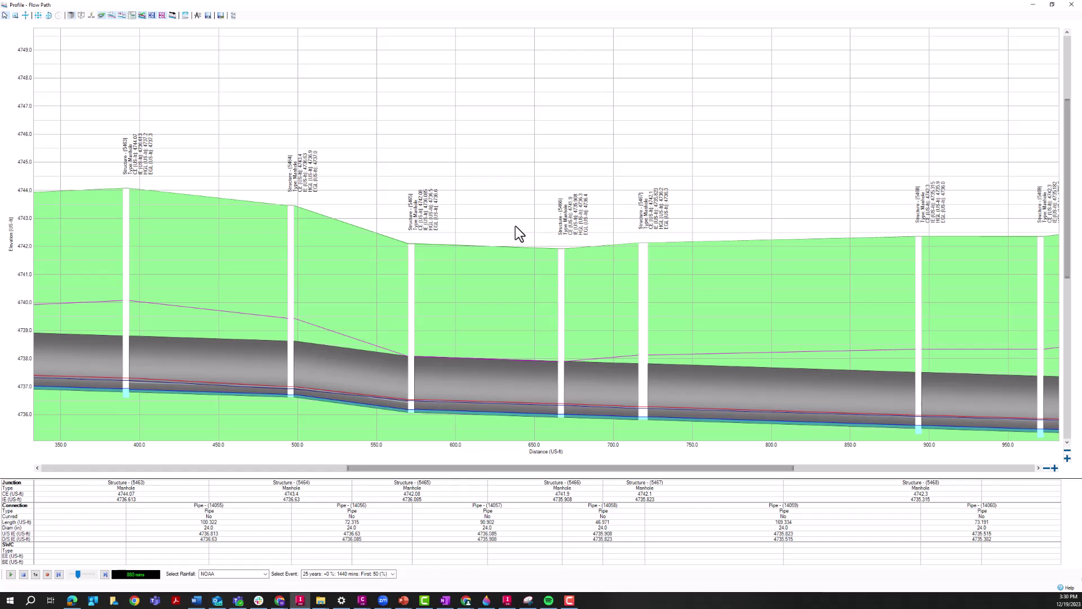
{"action": "scroll", "coordinate": [515, 225], "scroll_direction": "down", "scroll_amount": 3}
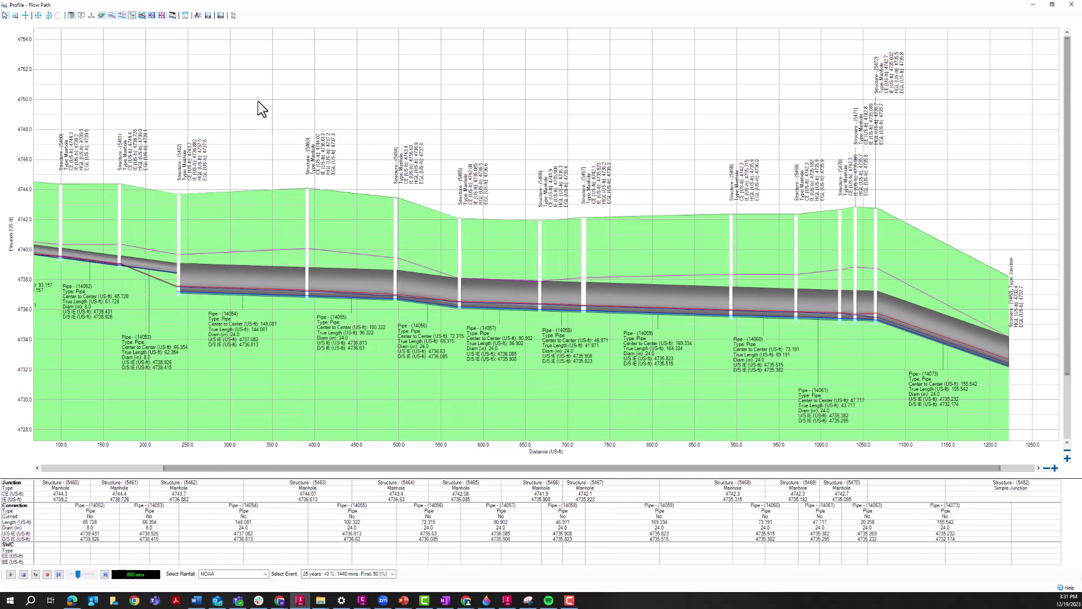
Step: Start exporting the profile as a Windows BMP image, then cancel without saving
{"action": "left_click", "coordinate": [221, 15]}
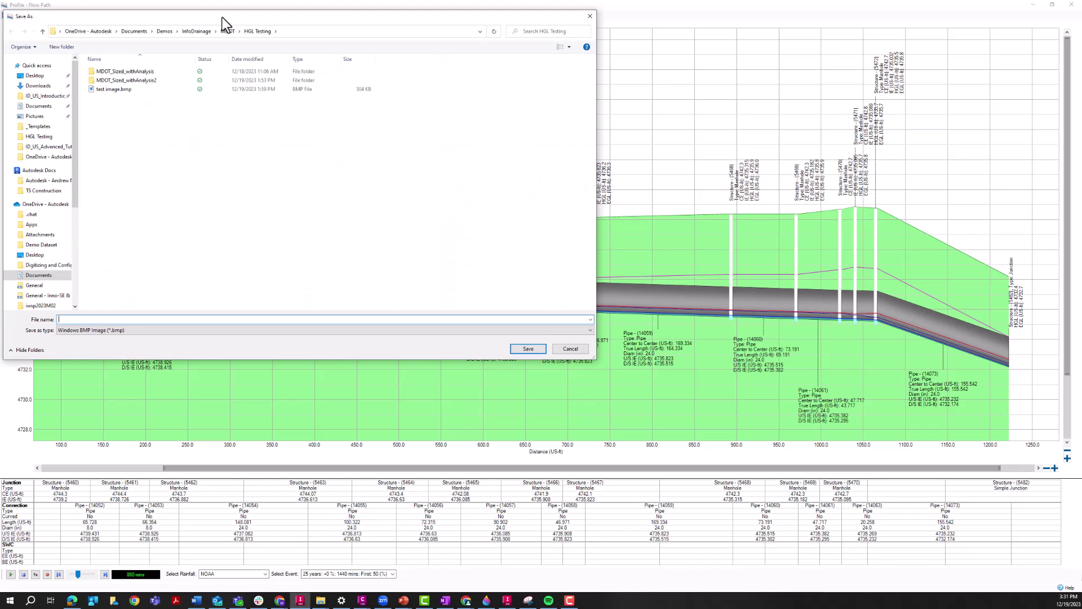
{"action": "left_click_drag", "start_coordinate": [217, 19], "coordinate": [383, 125]}
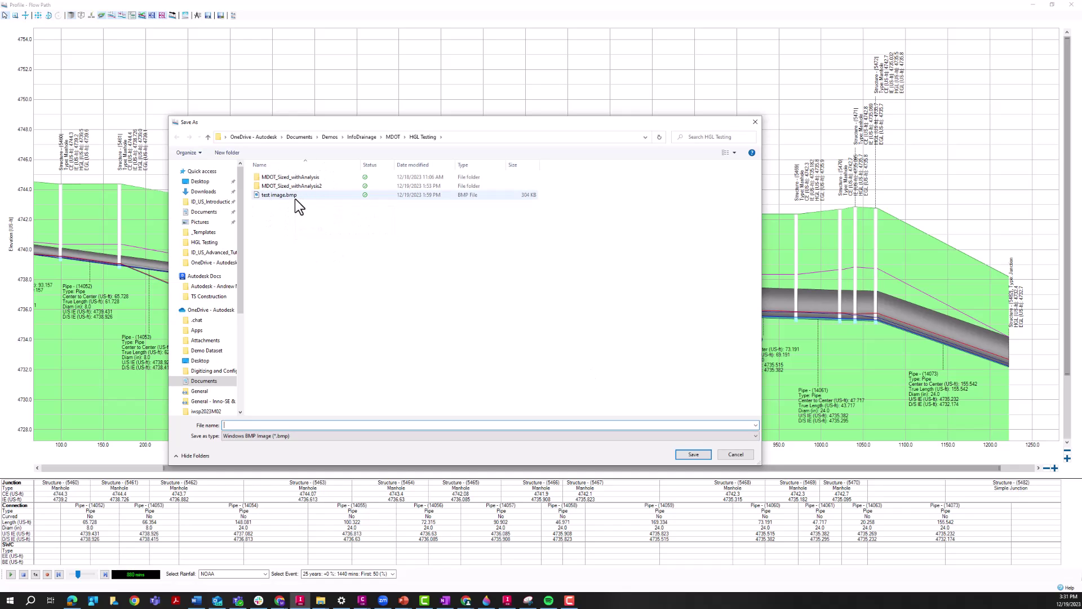
{"action": "left_click", "coordinate": [745, 458]}
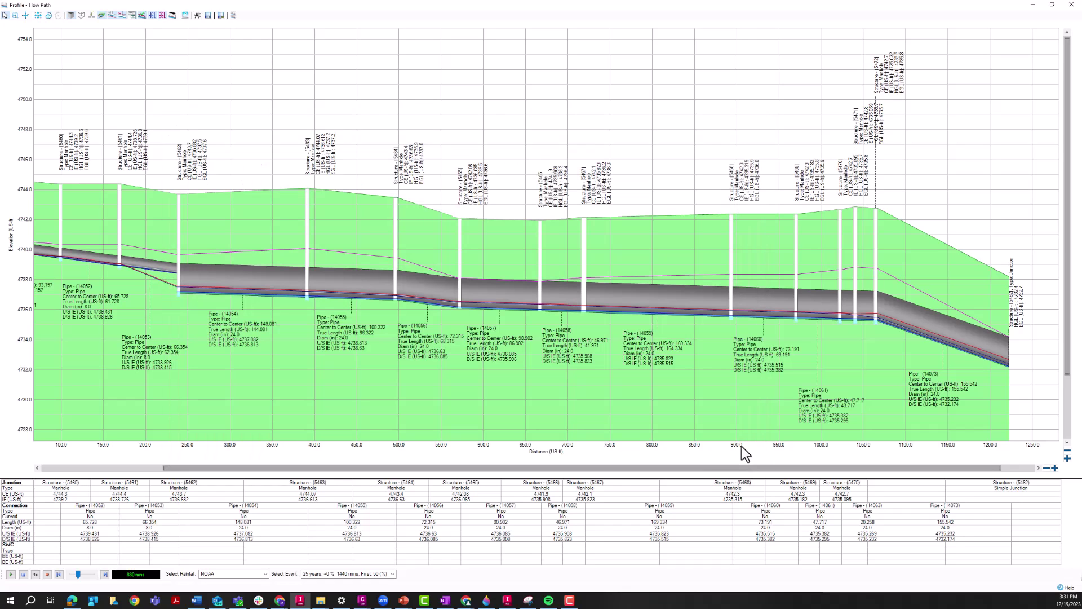
Step: Switch to Paint 3D, examine the labels in the exported profile picture test image.bmp, and close it
{"action": "left_click", "coordinate": [486, 600]}
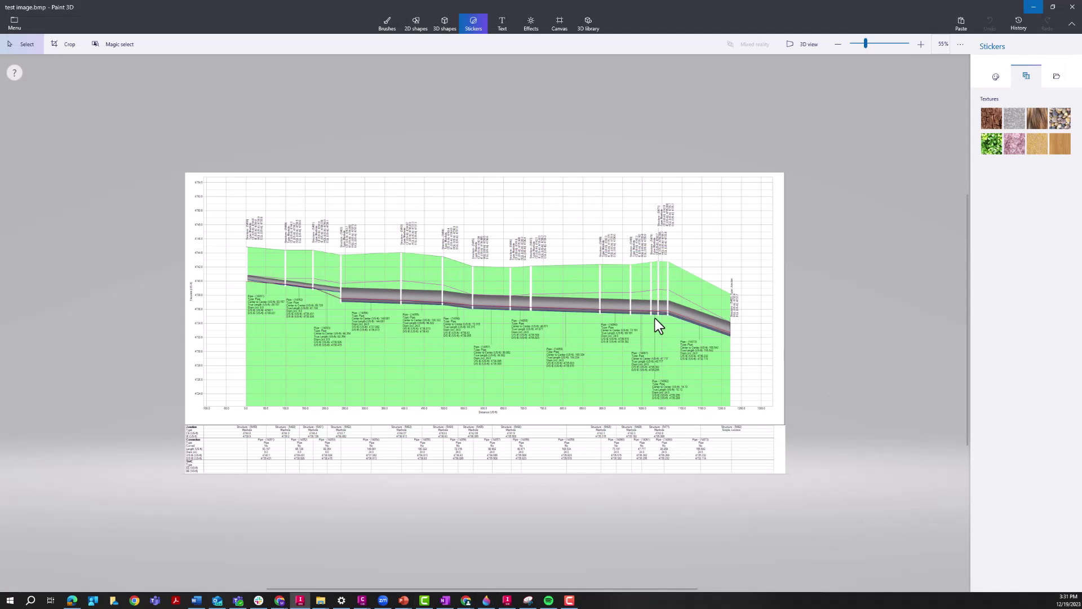
{"action": "scroll", "coordinate": [540, 349], "scroll_direction": "up", "scroll_amount": 2}
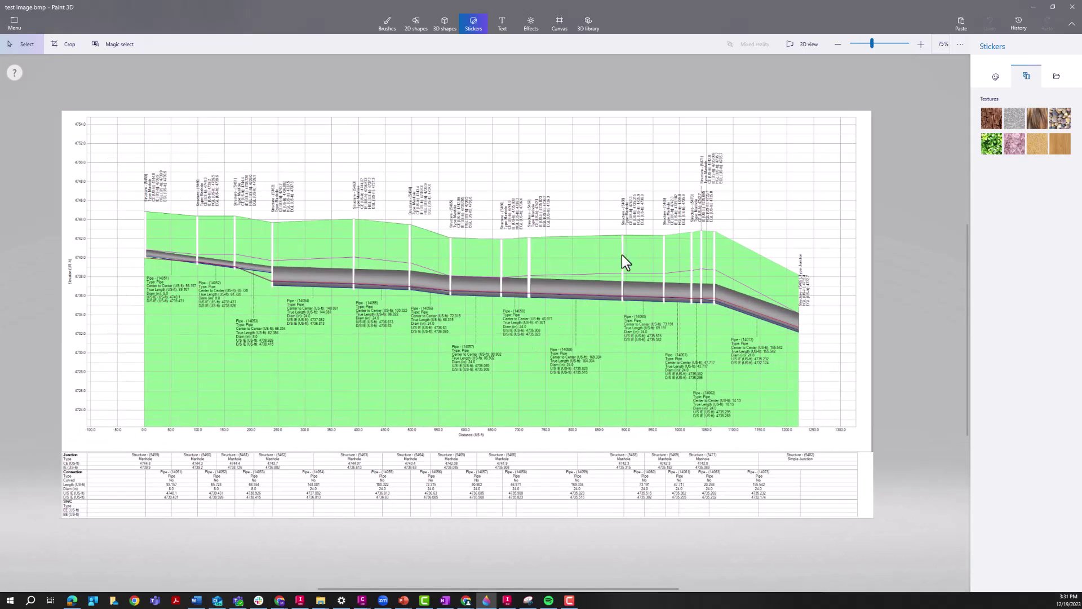
{"action": "scroll", "coordinate": [377, 173], "scroll_direction": "up", "scroll_amount": 4}
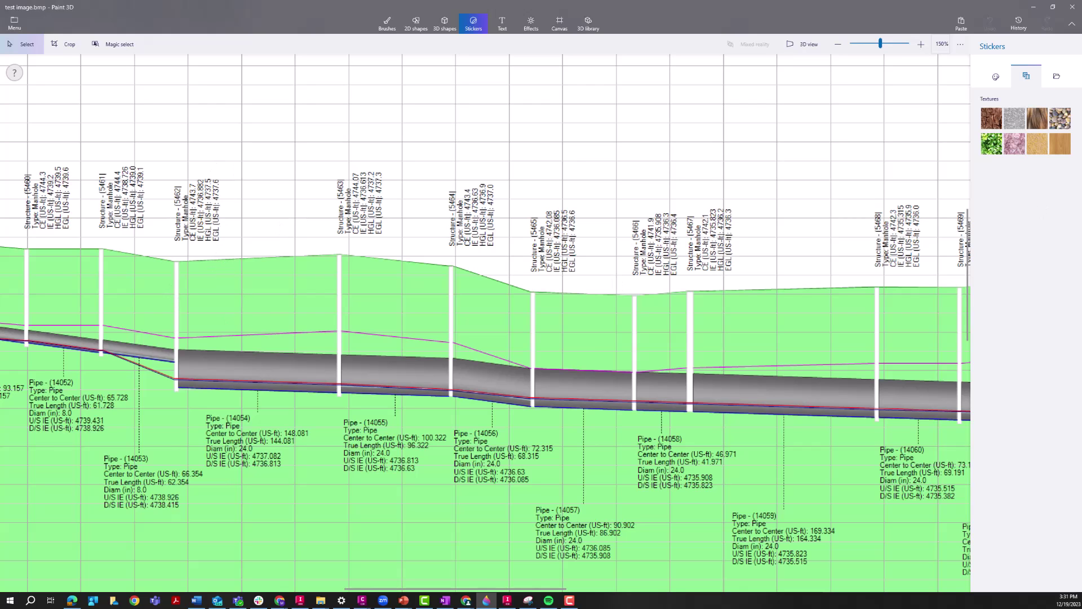
{"action": "left_click", "coordinate": [1072, 7]}
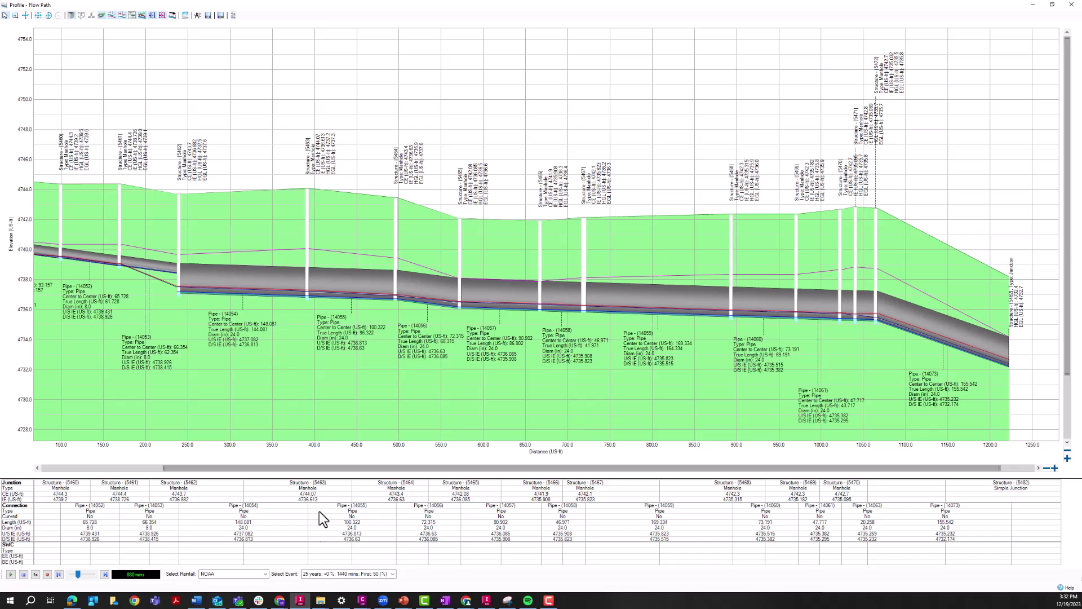
Step: Set the profile's displayed storm event to the 100-year, 1440-minute event
{"action": "left_click", "coordinate": [321, 574]}
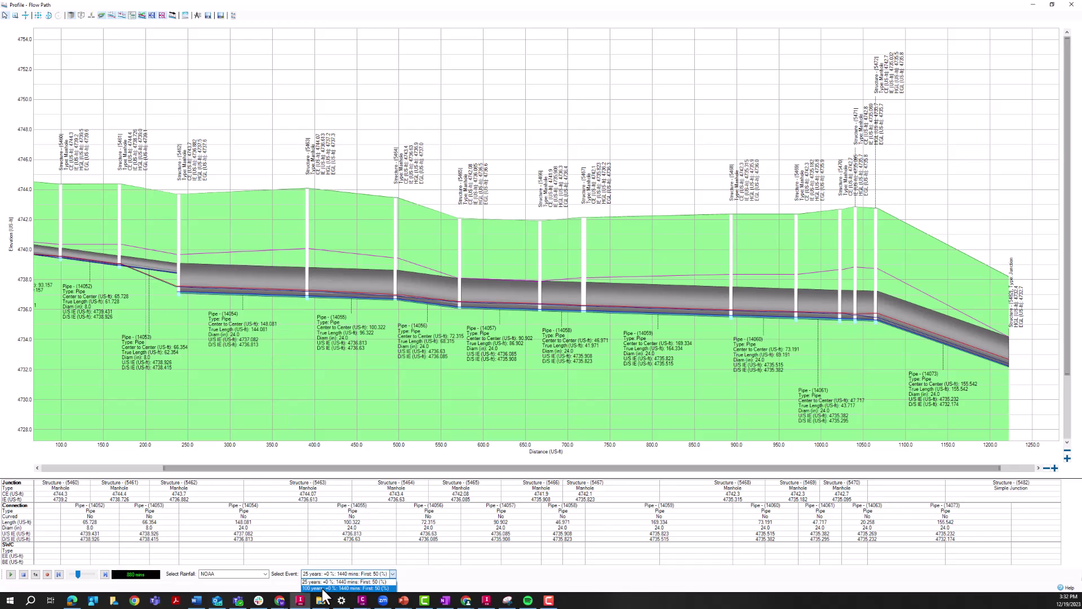
{"action": "left_click", "coordinate": [324, 588]}
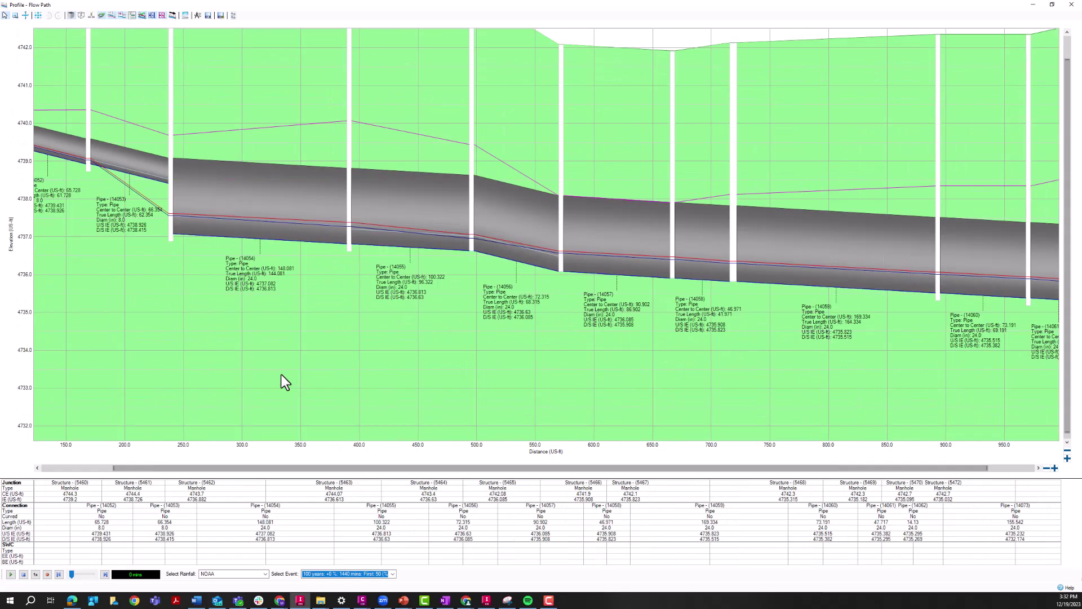
Step: Review the profile display settings, including line visibility, colors and font sizes, and close them
{"action": "right_click", "coordinate": [210, 58]}
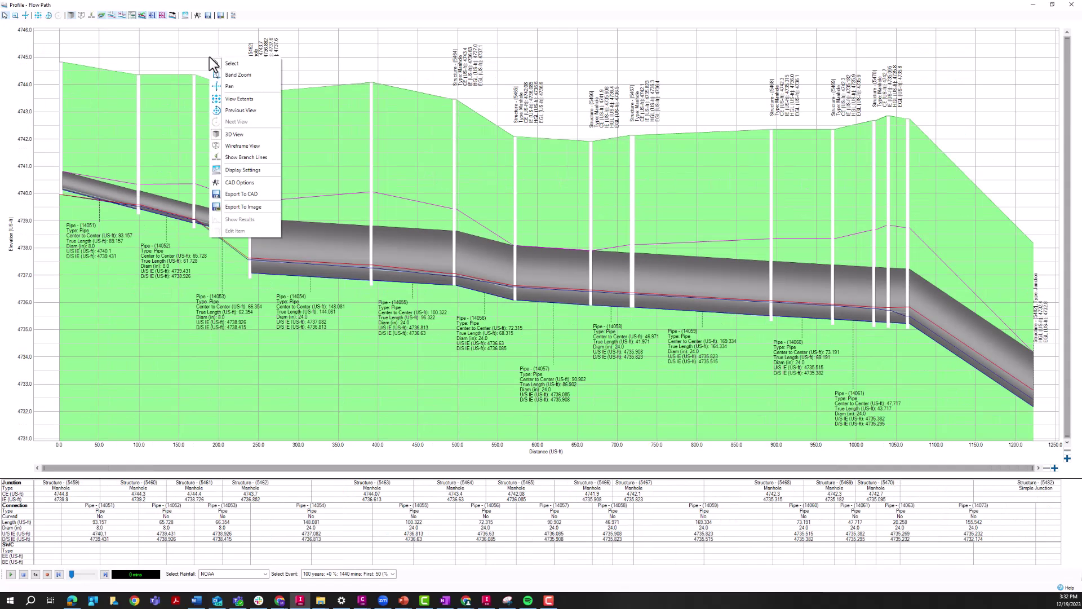
{"action": "left_click", "coordinate": [250, 169]}
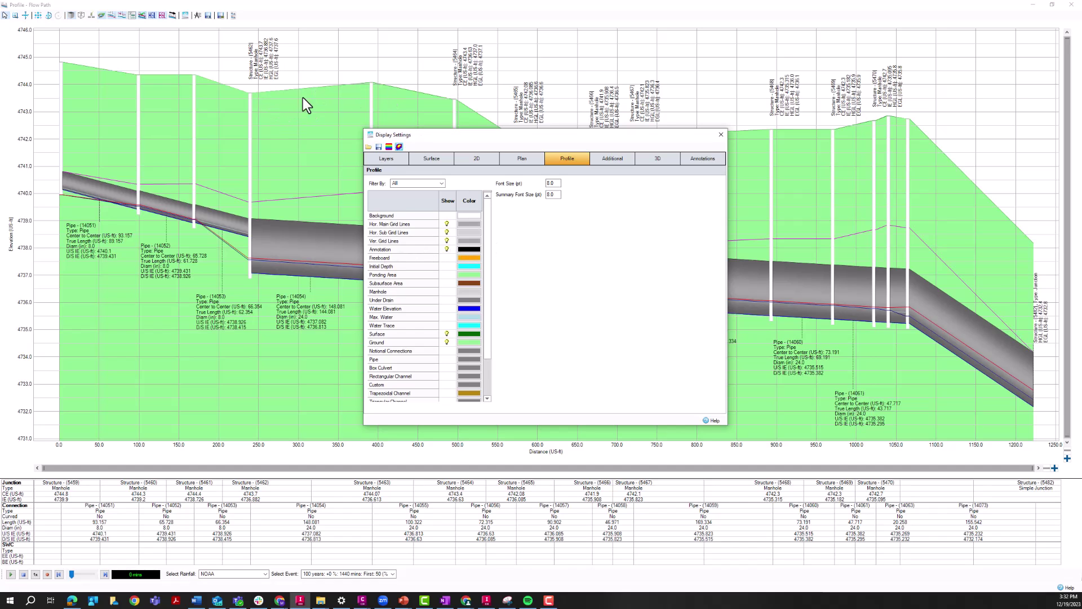
{"action": "left_click_drag", "start_coordinate": [488, 221], "coordinate": [478, 262]}
{"action": "left_click", "coordinate": [721, 135]}
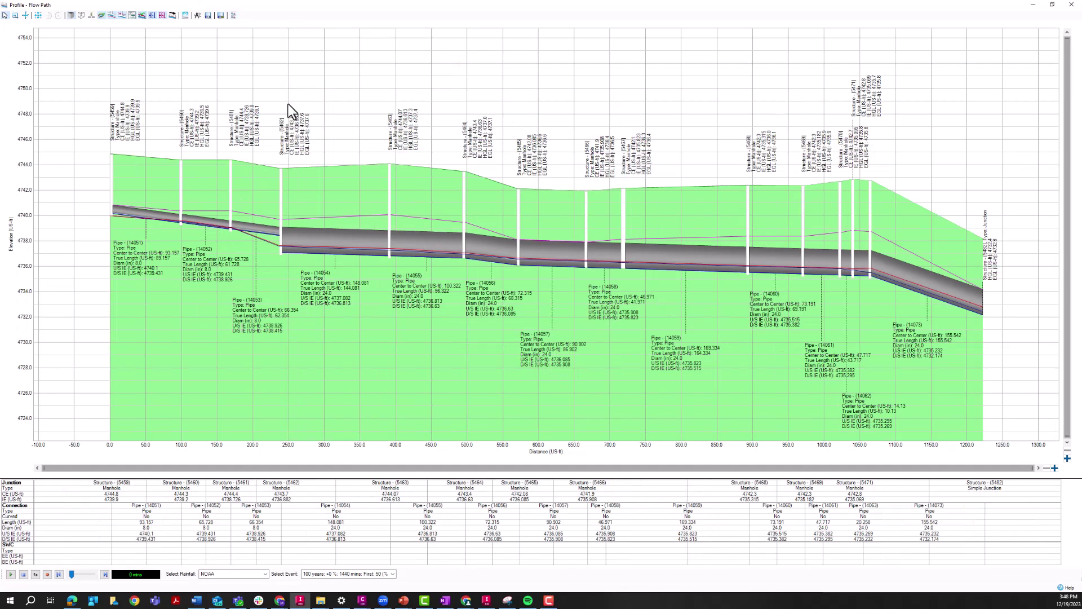
Step: Open the plot preview for the profile at full size and recalculate its plotting scales
{"action": "left_click", "coordinate": [235, 15]}
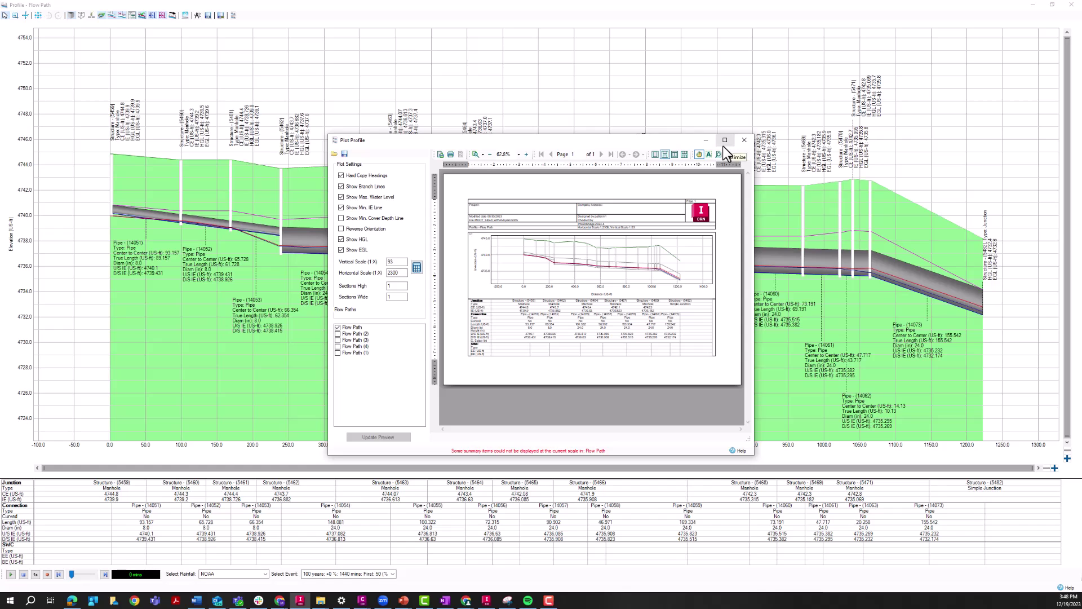
{"action": "left_click", "coordinate": [725, 140]}
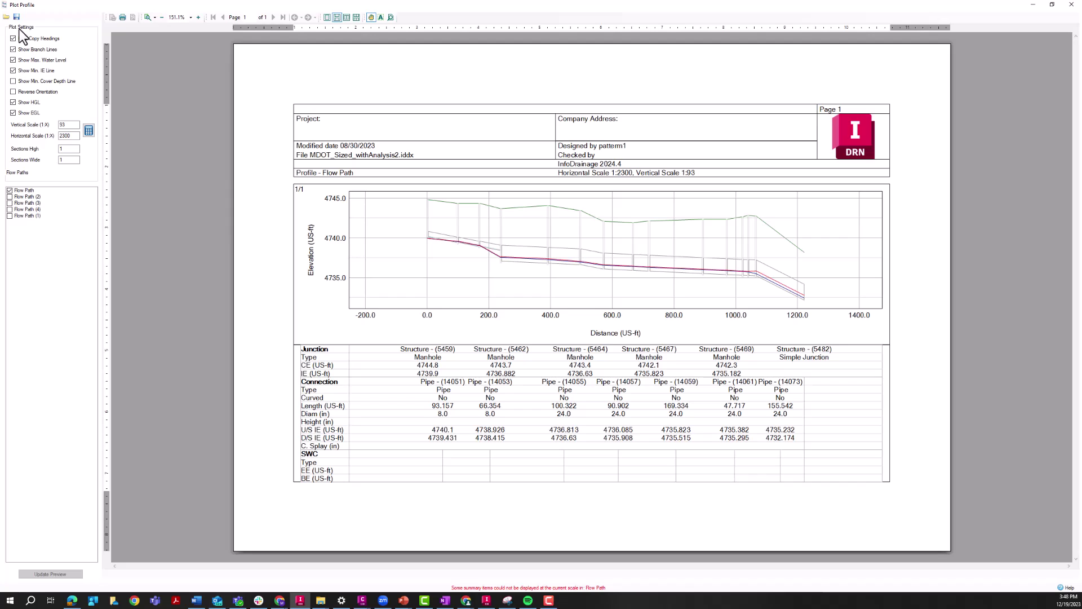
{"action": "left_click", "coordinate": [88, 130]}
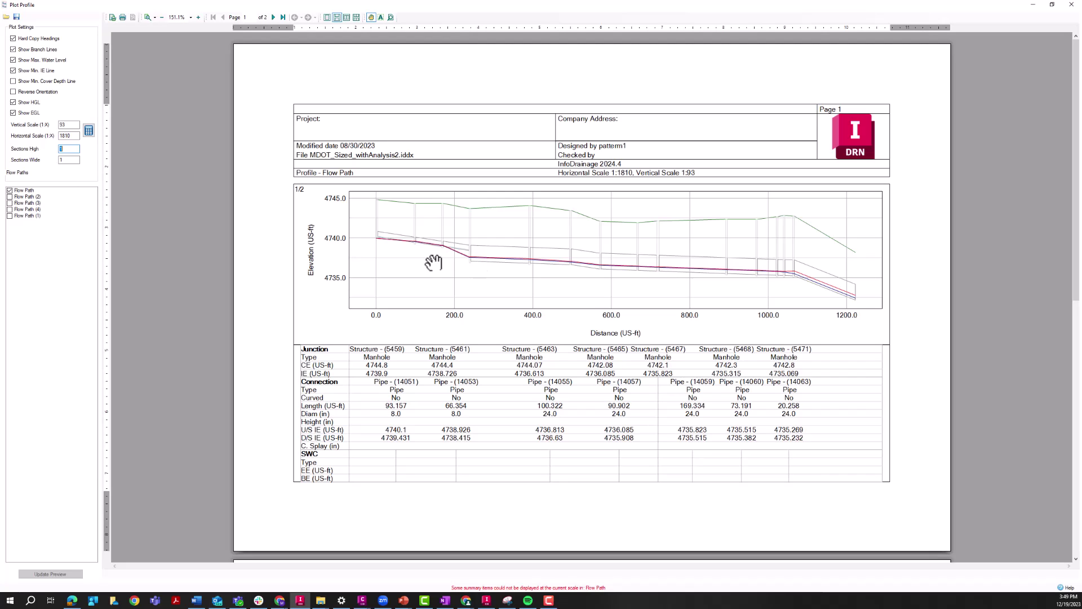
Step: Include Flow Path (1), (2), (3) and (4) in the profile plot and update the preview
{"action": "left_click", "coordinate": [10, 196]}
{"action": "left_click", "coordinate": [10, 203]}
{"action": "left_click", "coordinate": [10, 209]}
{"action": "left_click", "coordinate": [10, 216]}
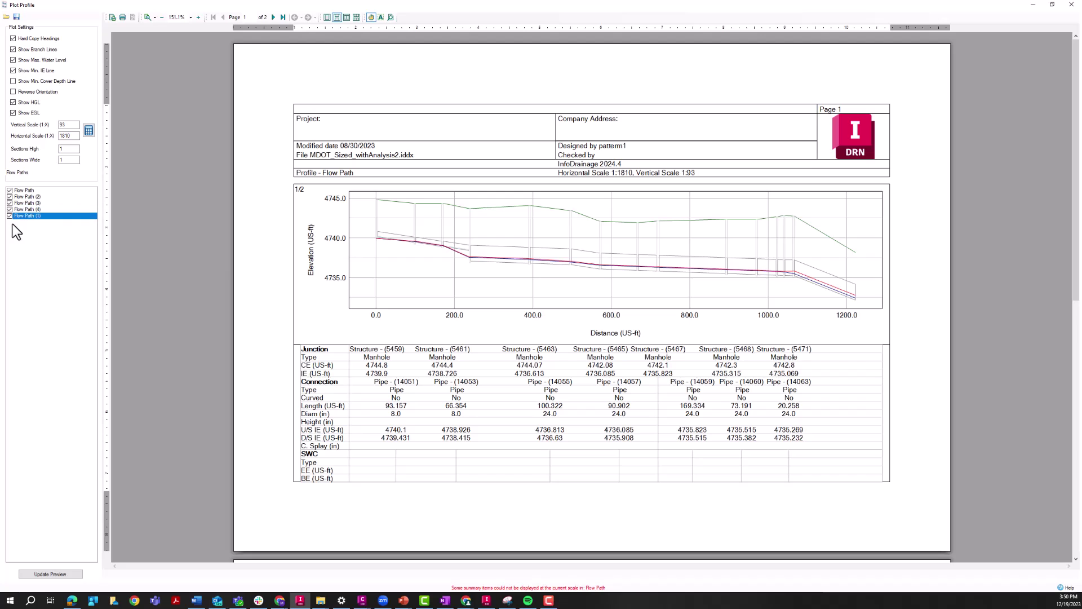
{"action": "left_click", "coordinate": [52, 573]}
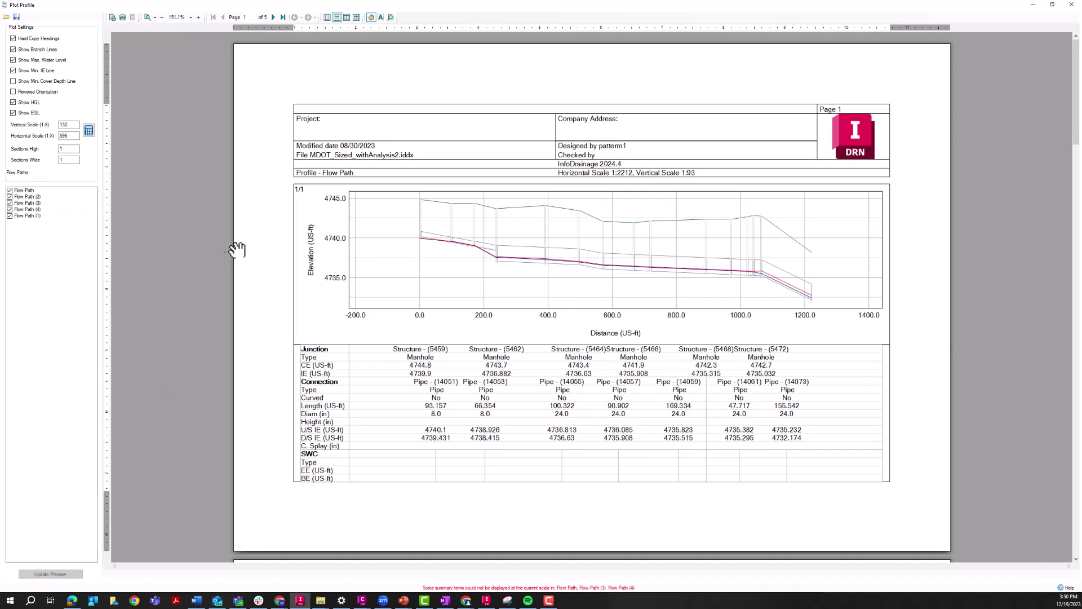
Step: Page through the updated plot preview to check the additional flow path profiles
{"action": "left_click", "coordinate": [273, 17]}
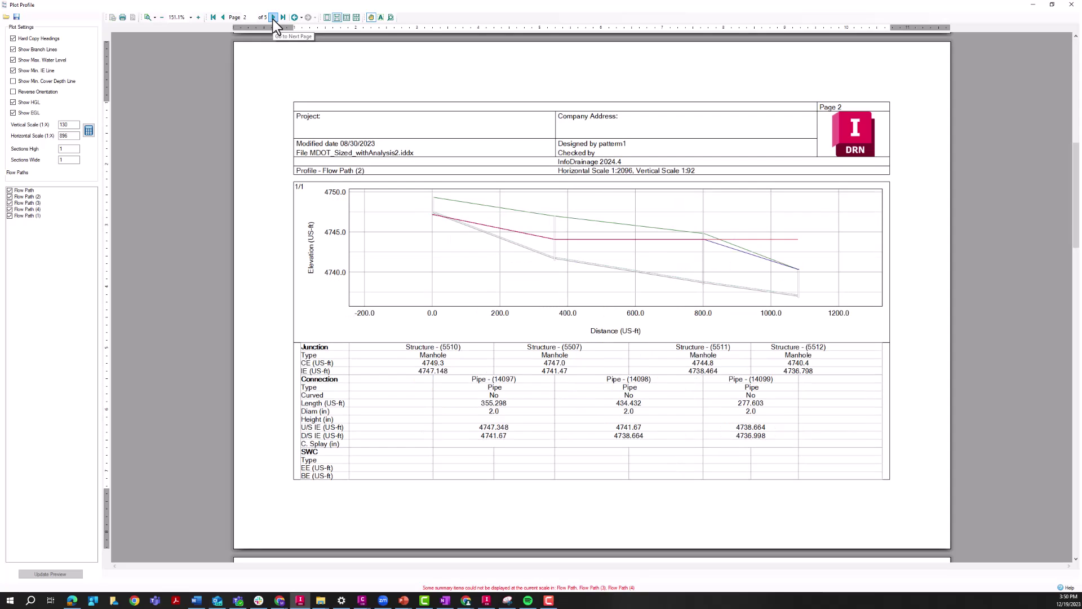
{"action": "left_click", "coordinate": [273, 17]}
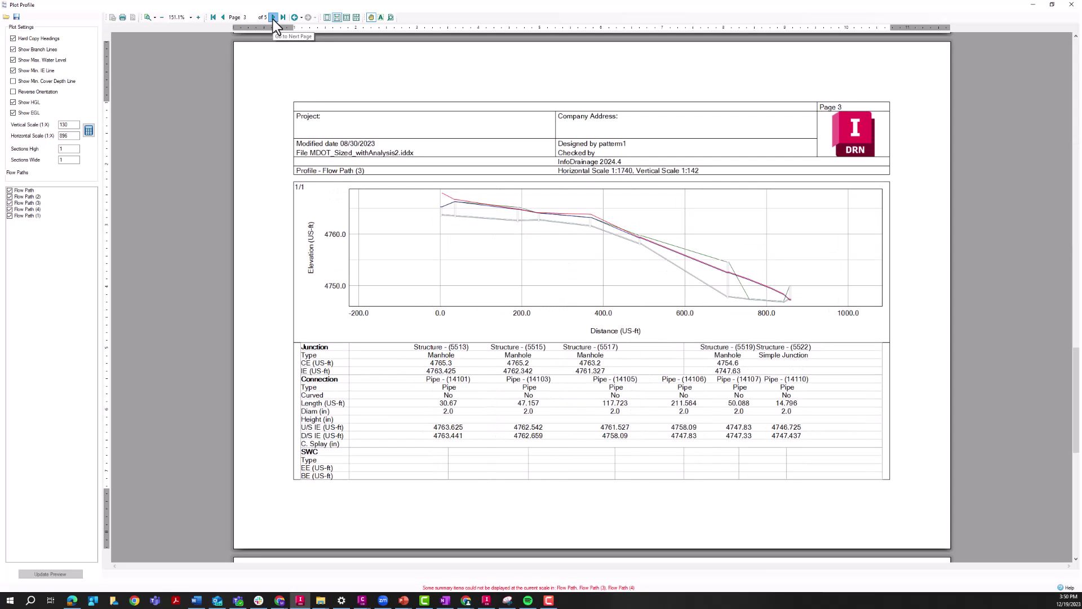
{"action": "left_click", "coordinate": [273, 18]}
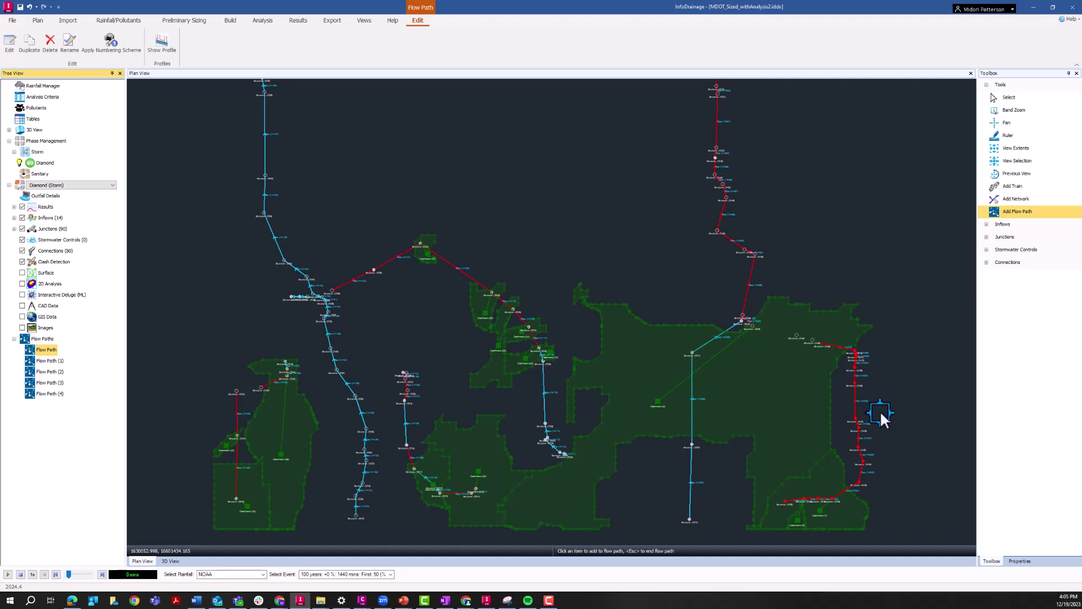
Step: Reopen the profile of Flow Path from the drainage model
{"action": "right_click", "coordinate": [48, 351]}
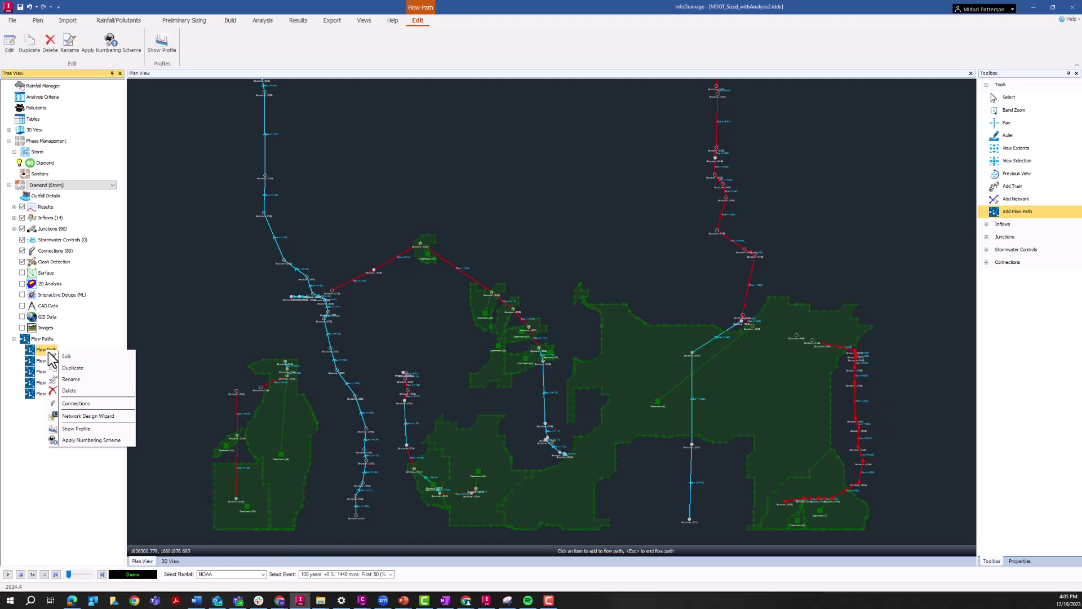
{"action": "left_click", "coordinate": [70, 430]}
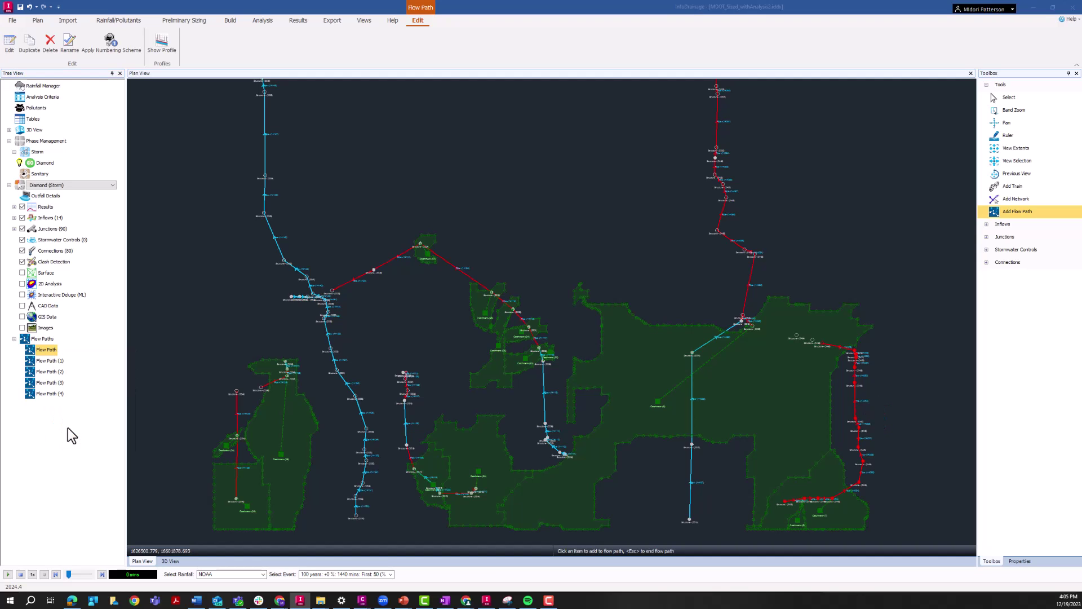
{"action": "left_click", "coordinate": [300, 601]}
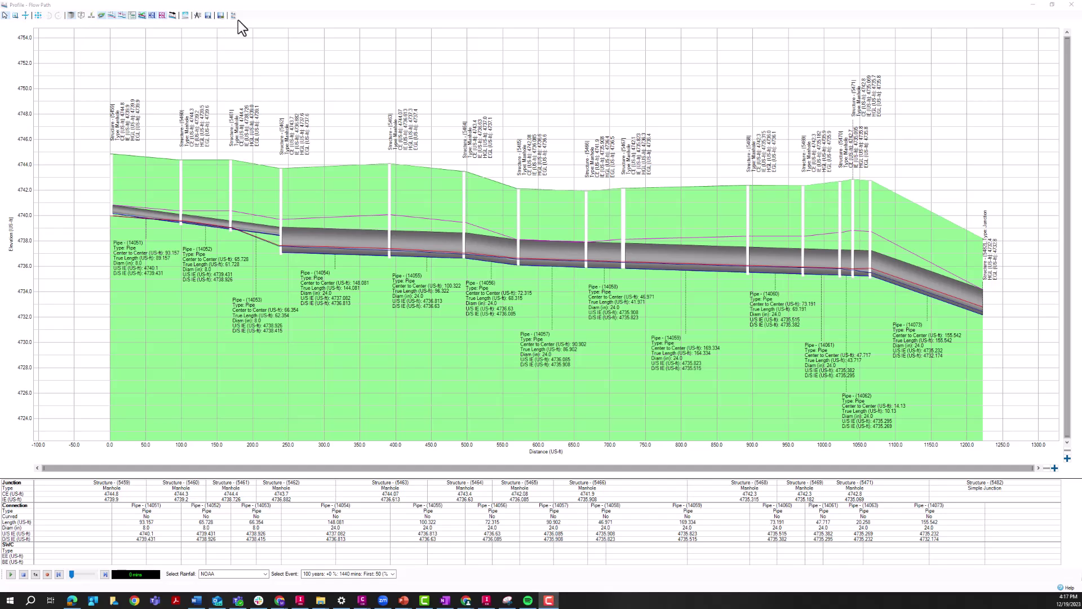
Step: Review the scales, text height and full list of layer colors in the profile's CAD options without changing them
{"action": "left_click", "coordinate": [197, 17]}
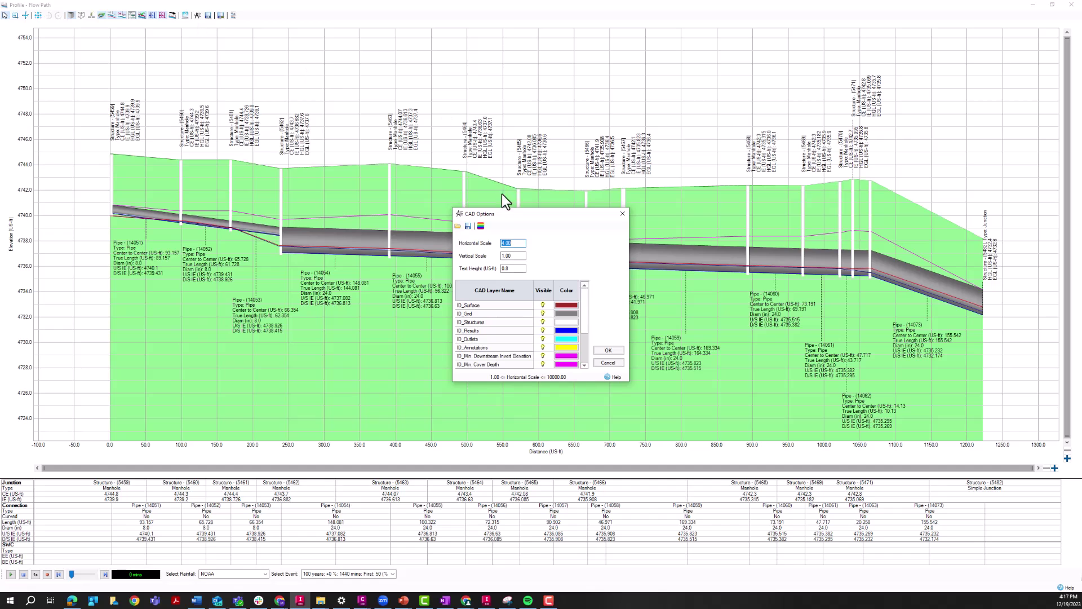
{"action": "left_click_drag", "start_coordinate": [513, 210], "coordinate": [500, 130]}
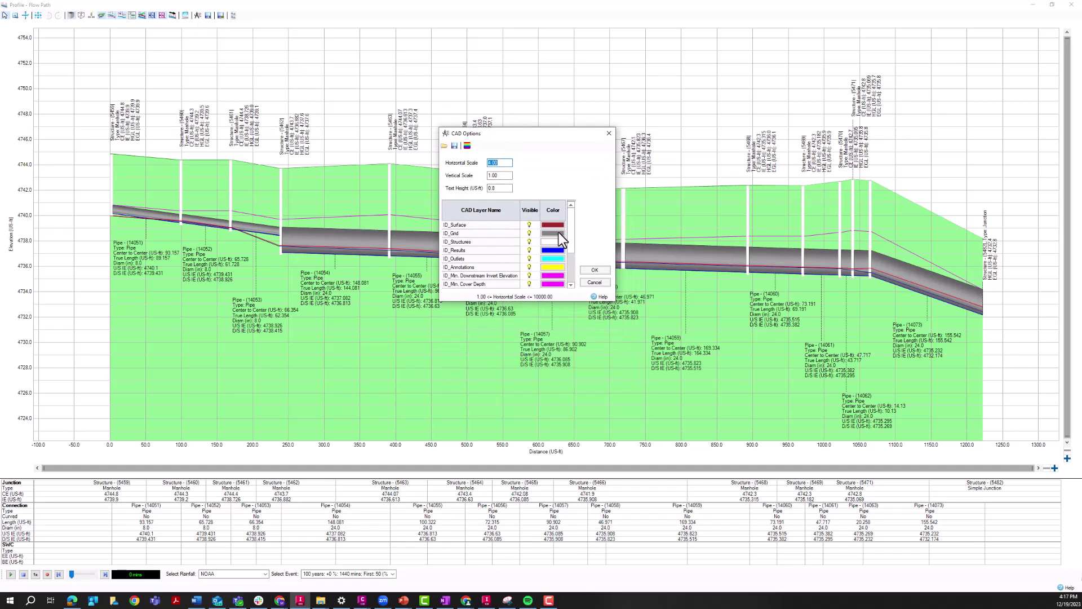
{"action": "left_click_drag", "start_coordinate": [570, 215], "coordinate": [561, 256]}
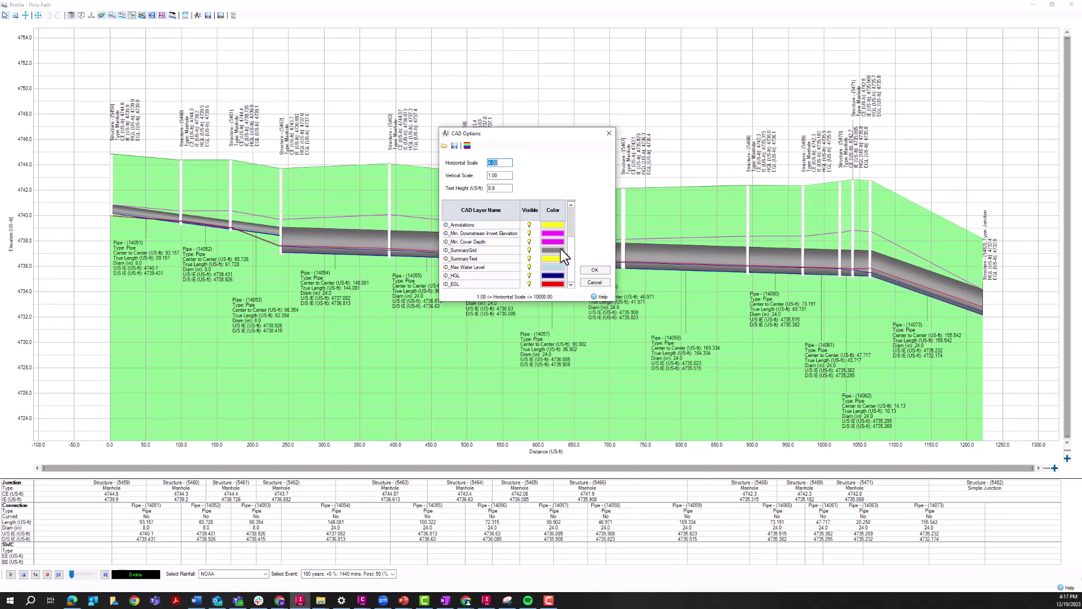
{"action": "left_click_drag", "start_coordinate": [574, 260], "coordinate": [577, 227]}
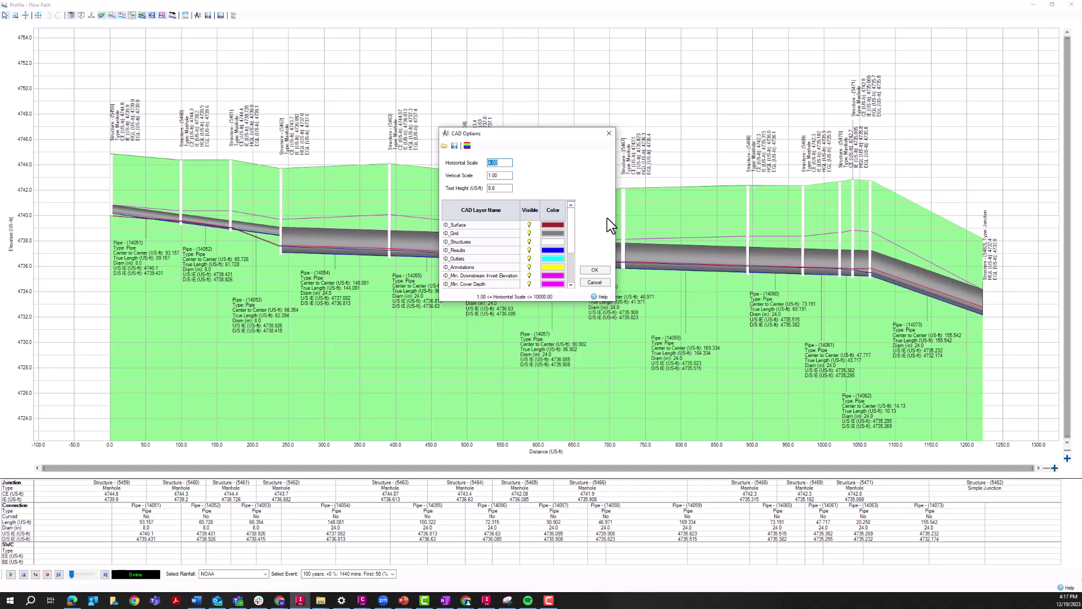
{"action": "left_click", "coordinate": [508, 163]}
{"action": "left_click", "coordinate": [594, 282]}
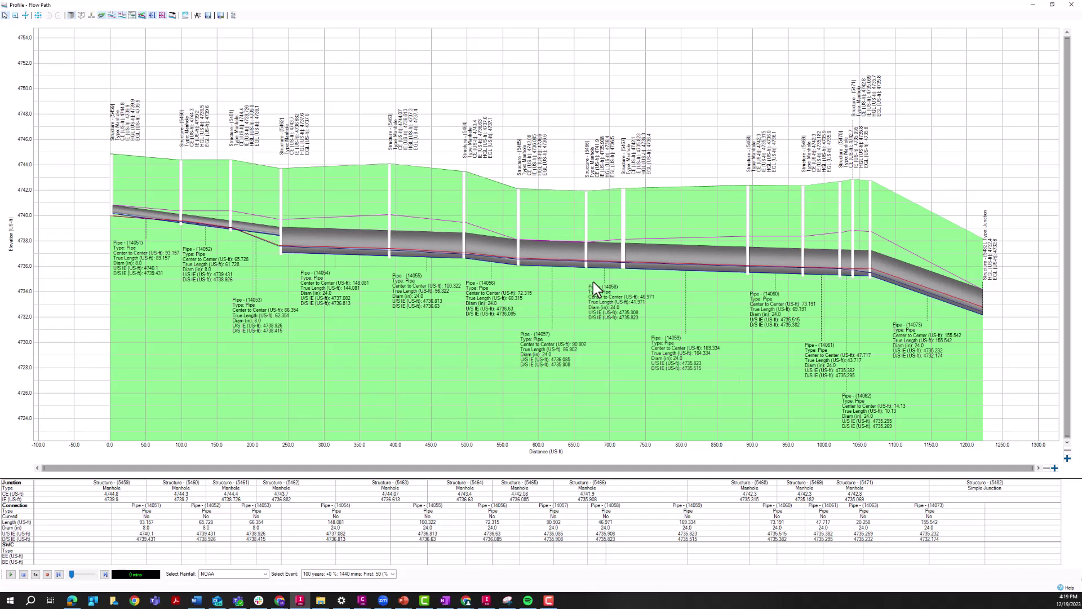
Step: Export the Flow Path profile to the HGL Testing folder as an AutoCAD 2018 drawing named profile4
{"action": "left_click", "coordinate": [208, 16]}
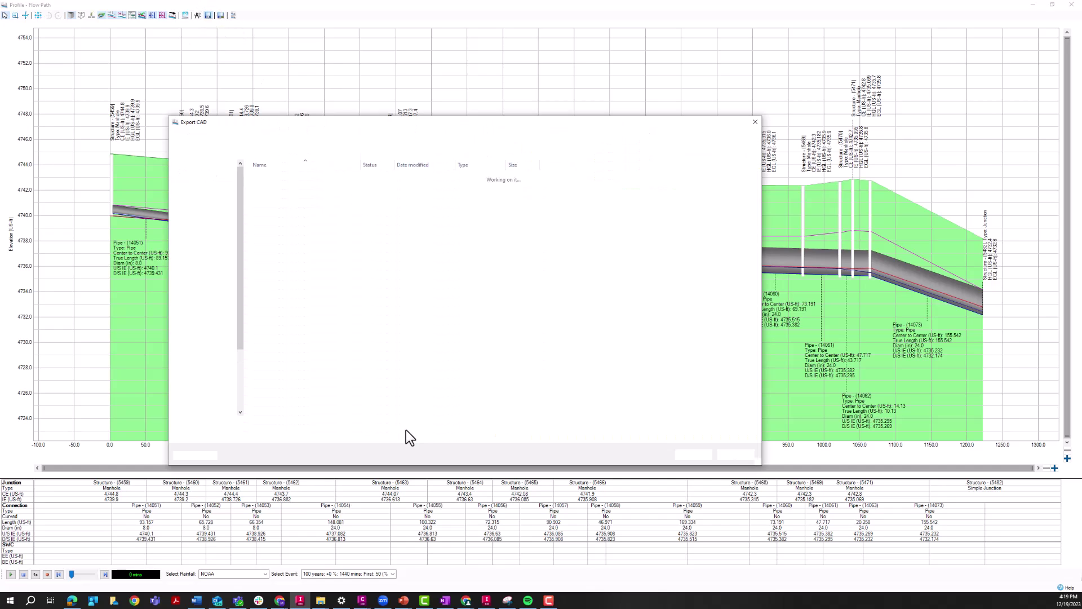
{"action": "type", "text": "prof"}
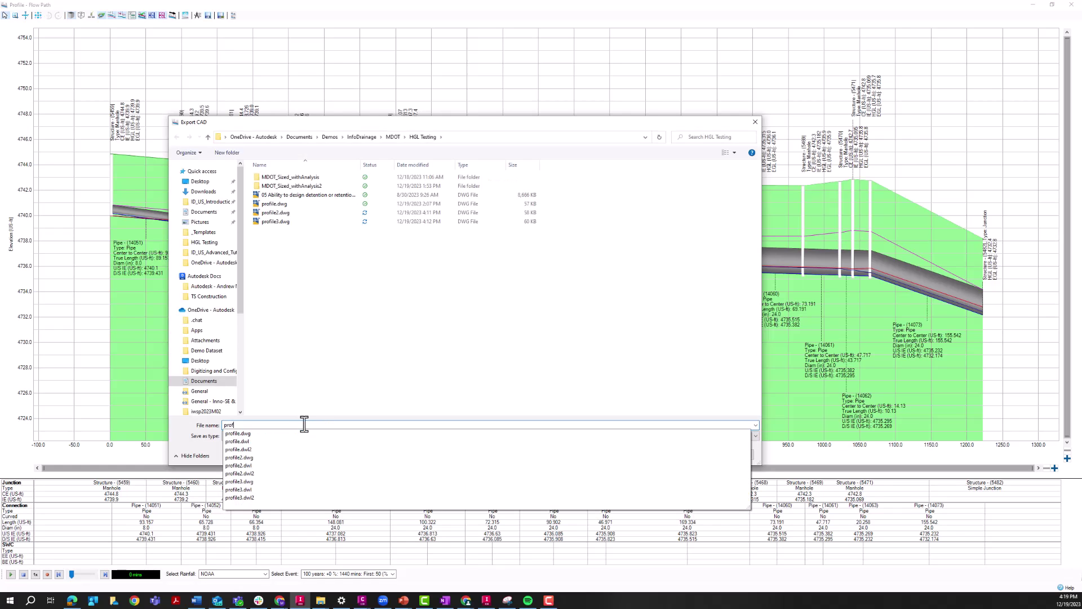
{"action": "type", "text": "ile4"}
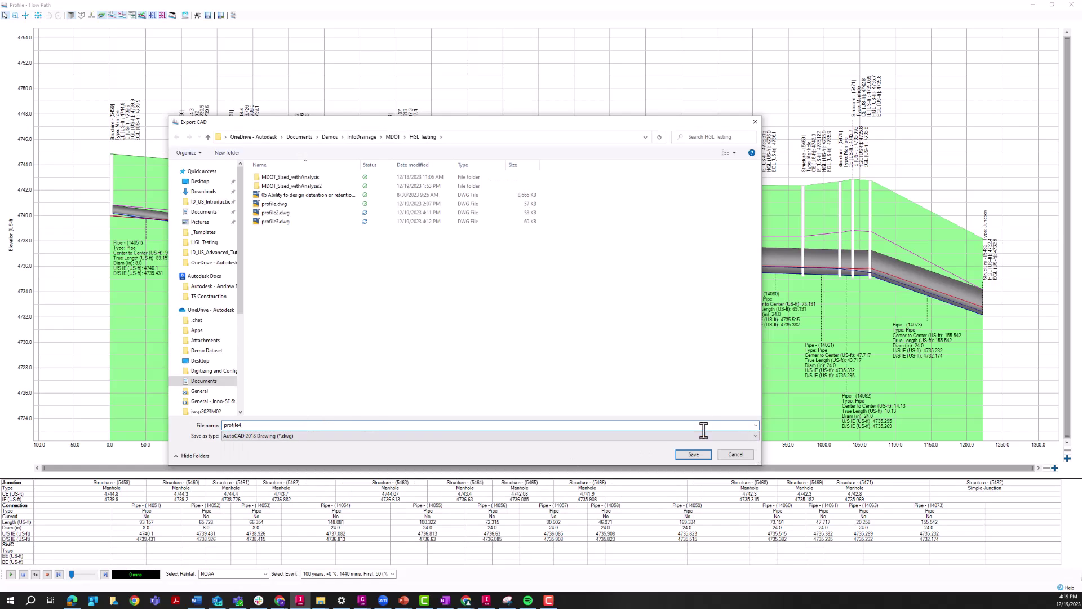
{"action": "left_click", "coordinate": [694, 454]}
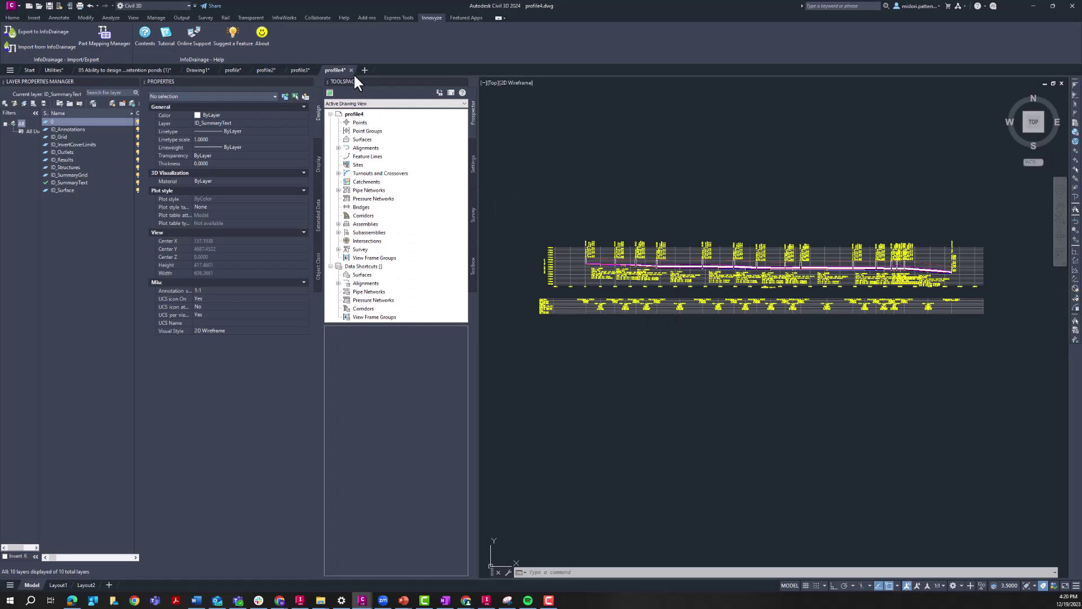
Step: In Civil 3D, examine the structure annotations and the grade lines near the first pipes of the profile4 drawing
{"action": "scroll", "coordinate": [598, 276], "scroll_direction": "up", "scroll_amount": 2}
{"action": "scroll", "coordinate": [599, 275], "scroll_direction": "up", "scroll_amount": 2}
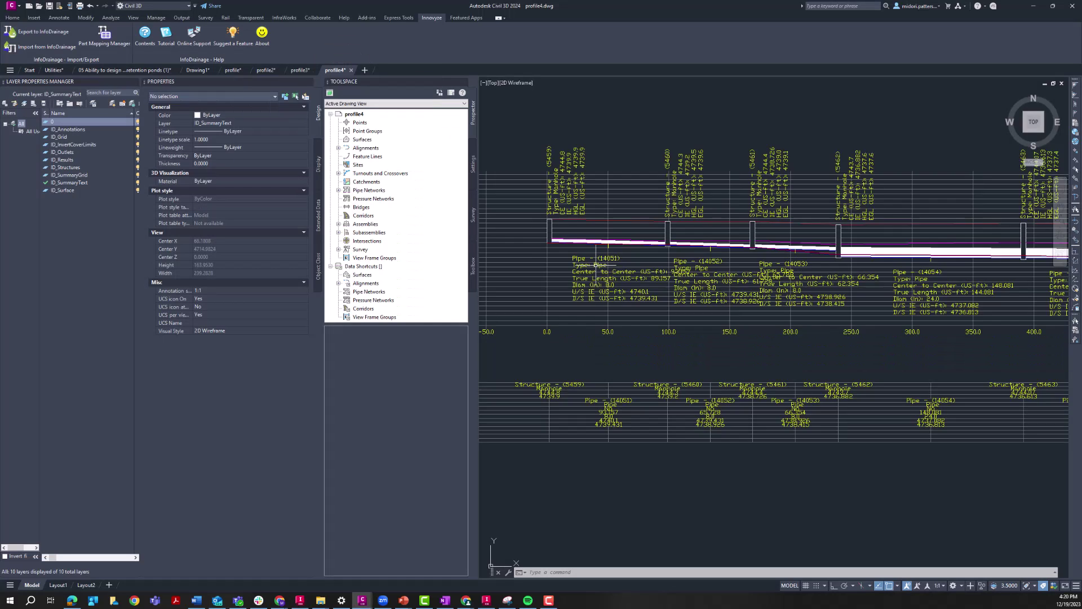
{"action": "scroll", "coordinate": [575, 148], "scroll_direction": "up", "scroll_amount": 2}
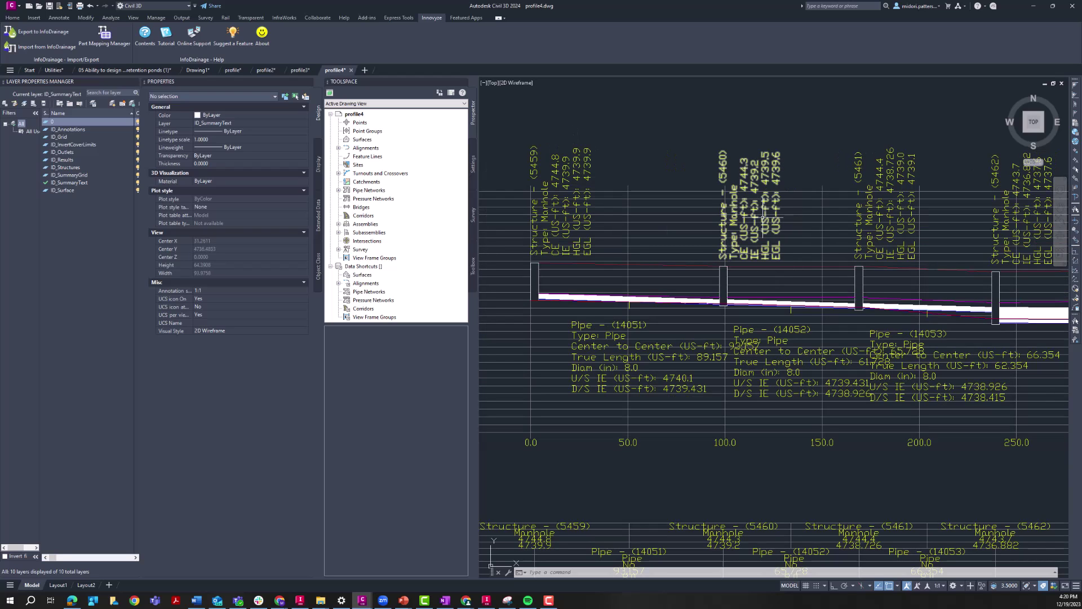
{"action": "mouse_move", "coordinate": [763, 217]}
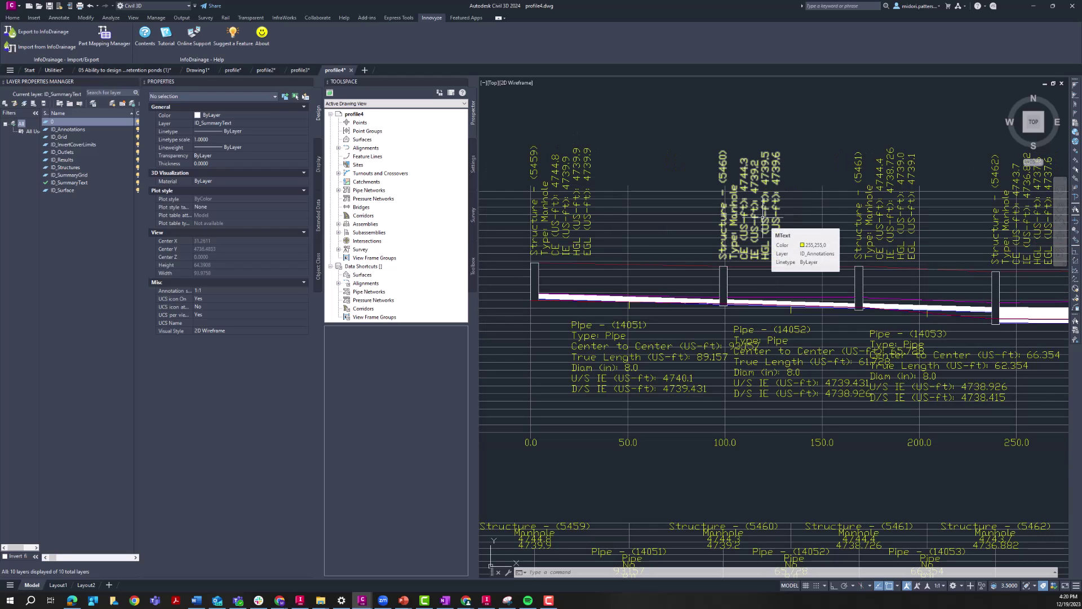
{"action": "scroll", "coordinate": [921, 310], "scroll_direction": "up", "scroll_amount": 7}
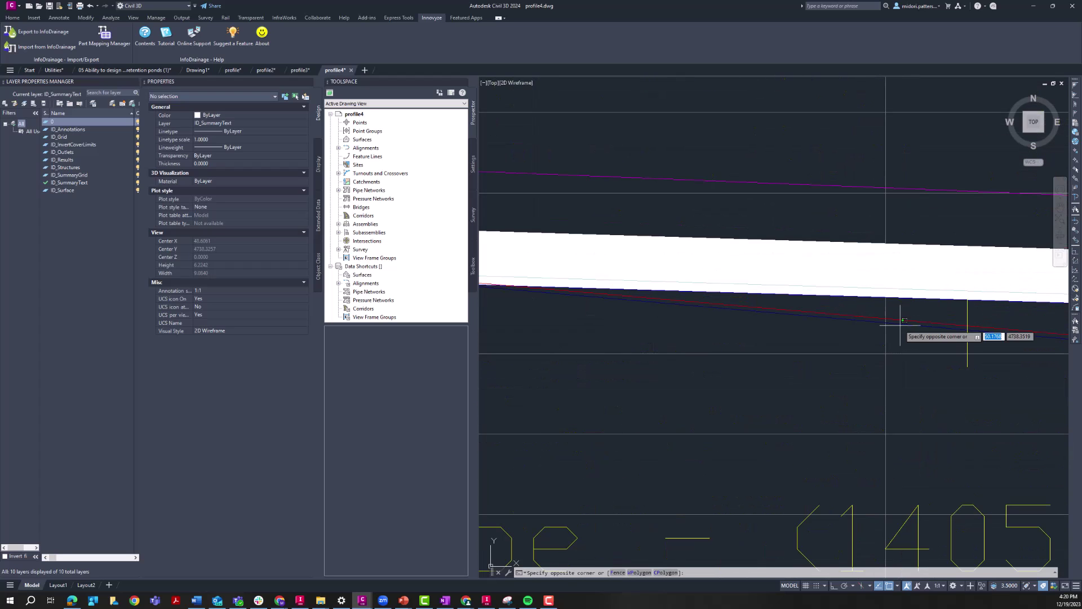
{"action": "left_click", "coordinate": [900, 323]}
{"action": "key", "text": "Escape"}
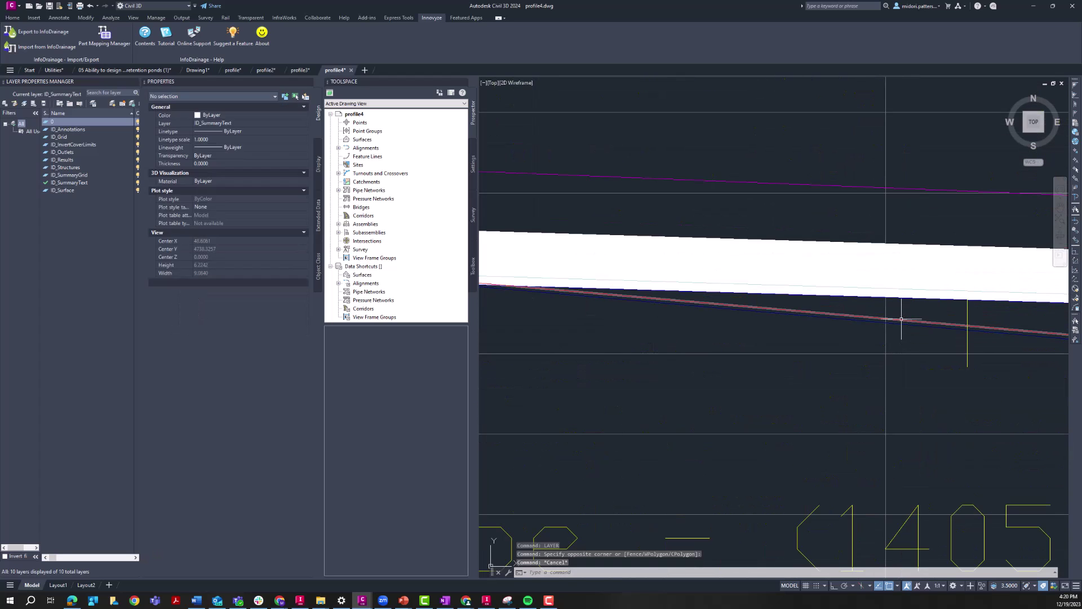
{"action": "key", "text": "Escape"}
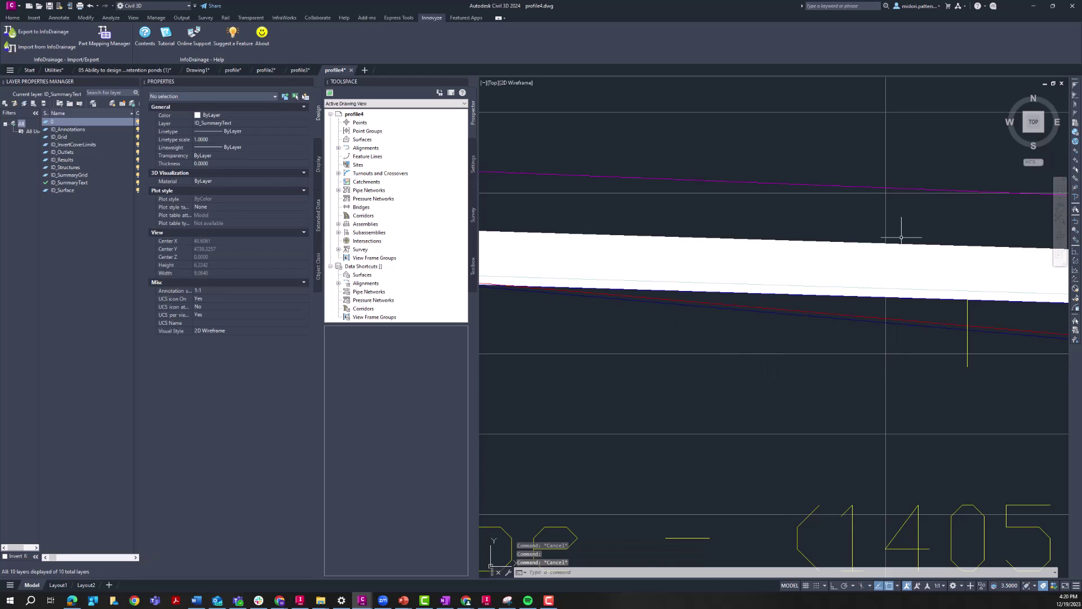
Step: Look over the full length of the exported profile, including its pipe labels, elevation axis and summary table
{"action": "scroll", "coordinate": [807, 367], "scroll_direction": "down", "scroll_amount": 4}
{"action": "scroll", "coordinate": [667, 362], "scroll_direction": "down", "scroll_amount": 12}
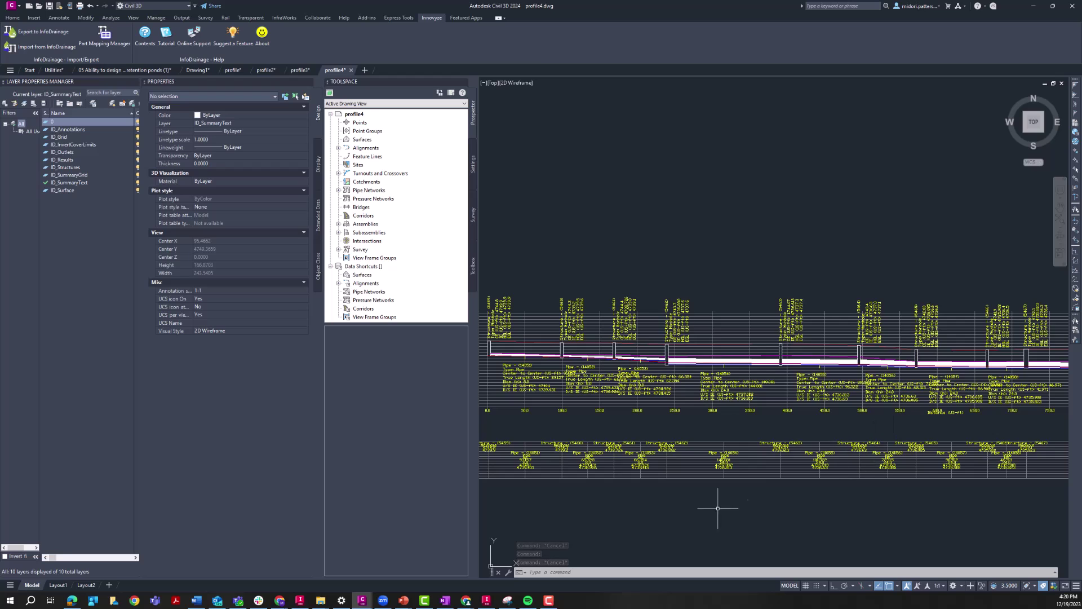
{"action": "scroll", "coordinate": [691, 372], "scroll_direction": "up", "scroll_amount": 2}
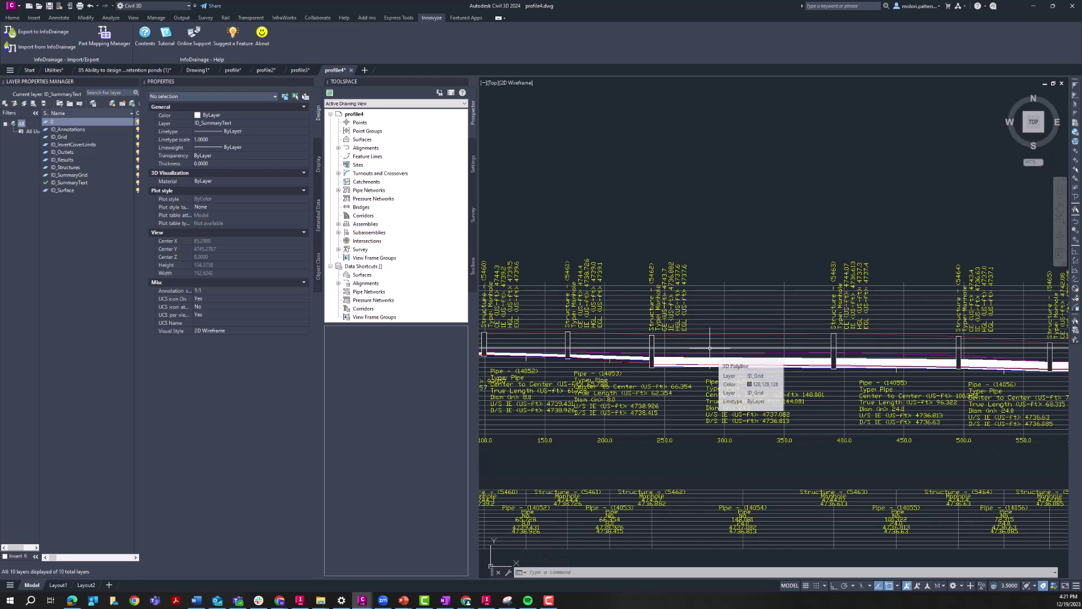
{"action": "scroll", "coordinate": [625, 397], "scroll_direction": "down", "scroll_amount": 4}
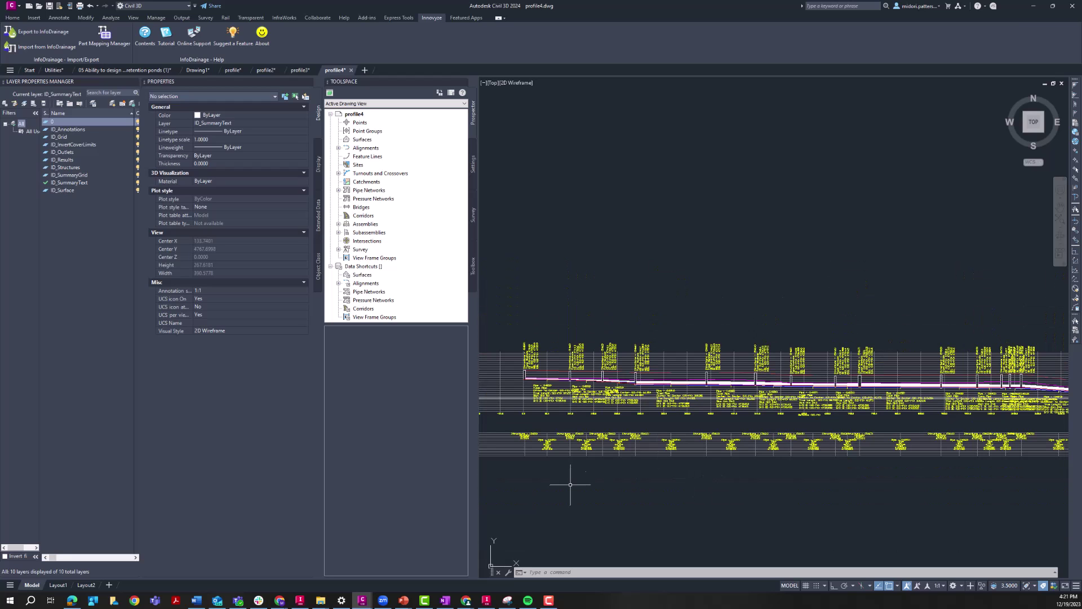
{"action": "scroll", "coordinate": [700, 451], "scroll_direction": "up", "scroll_amount": 5}
{"action": "key", "text": "Escape"}
{"action": "key", "text": "Escape"}
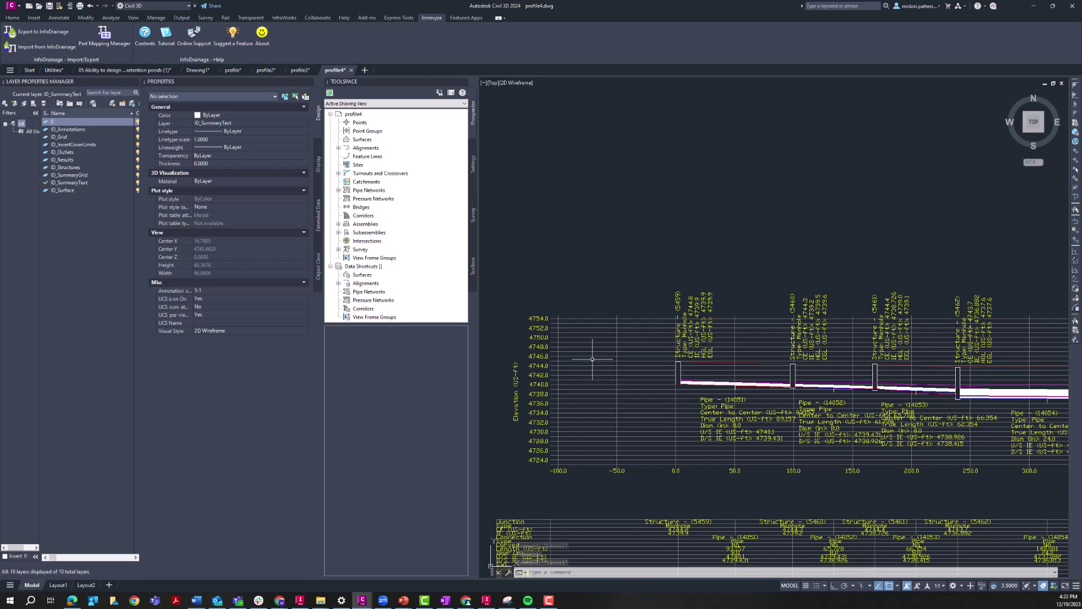
Step: Check the layer and properties of an elevation grid line and of the first structure's annotation, then clear the selection
{"action": "mouse_move", "coordinate": [592, 357]}
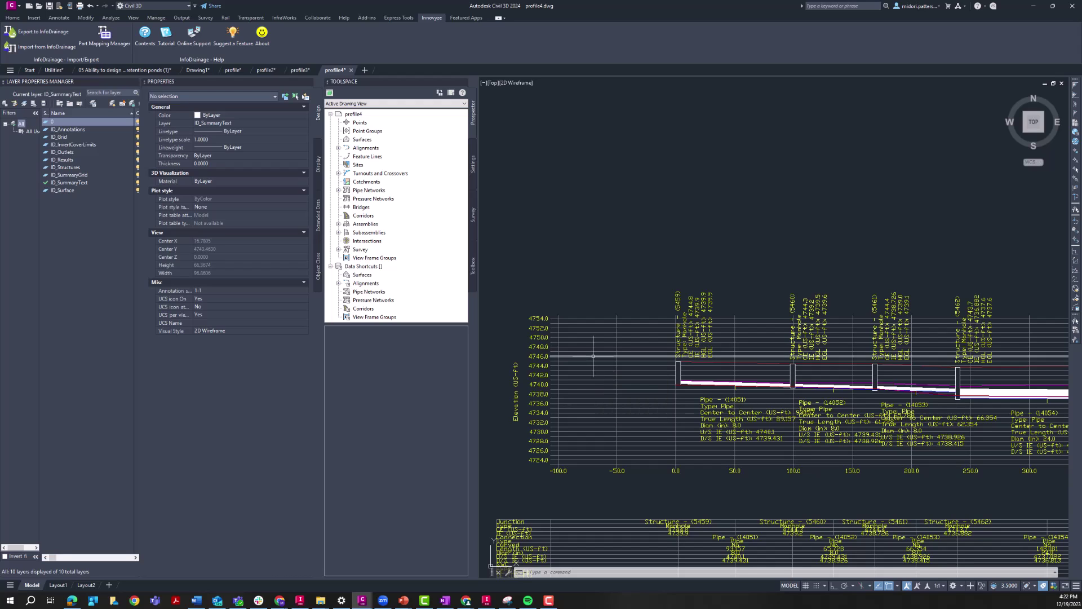
{"action": "left_click", "coordinate": [593, 357]}
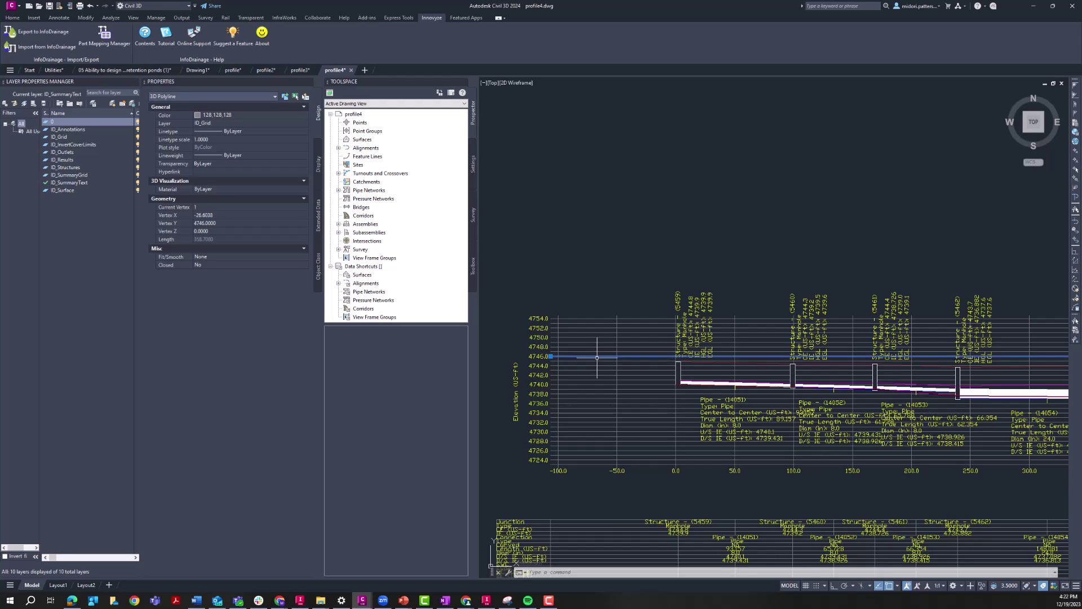
{"action": "left_click_drag", "start_coordinate": [597, 357], "coordinate": [697, 385]}
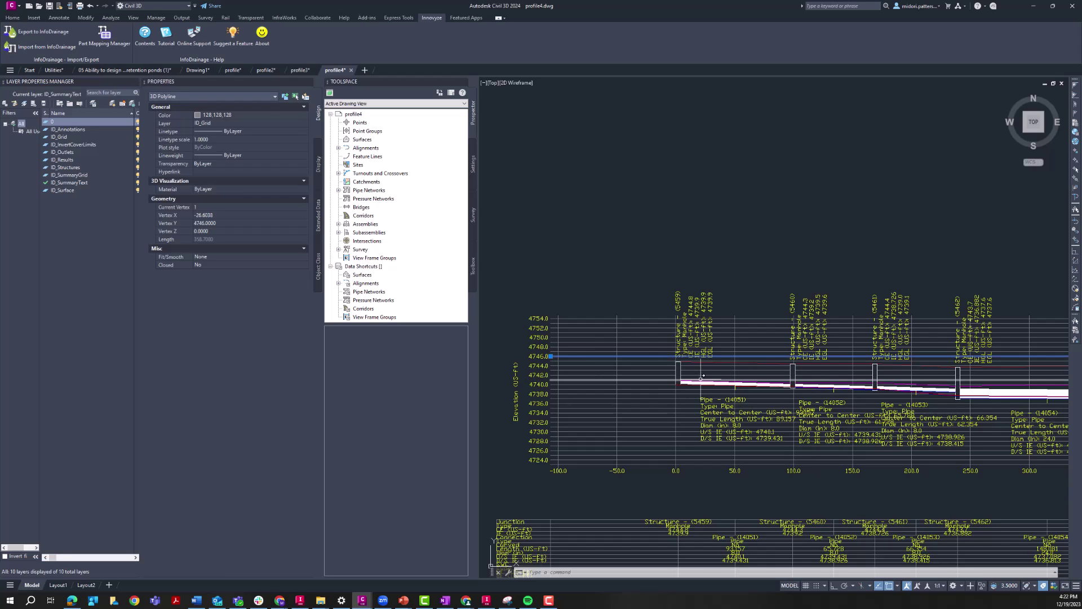
{"action": "key", "text": "Escape"}
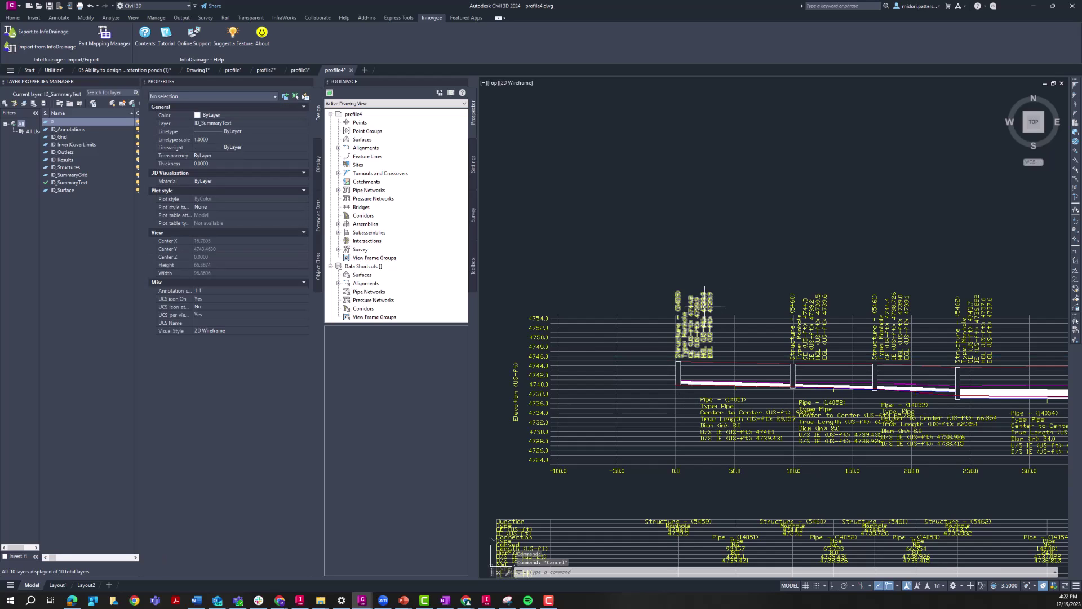
{"action": "left_click", "coordinate": [705, 297]}
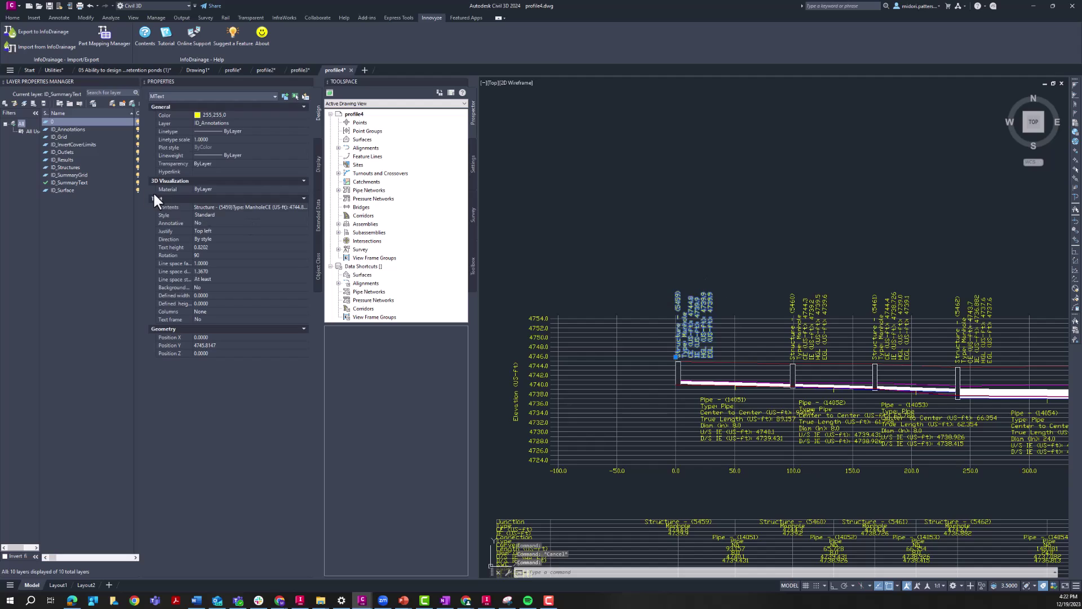
{"action": "left_click", "coordinate": [66, 131]}
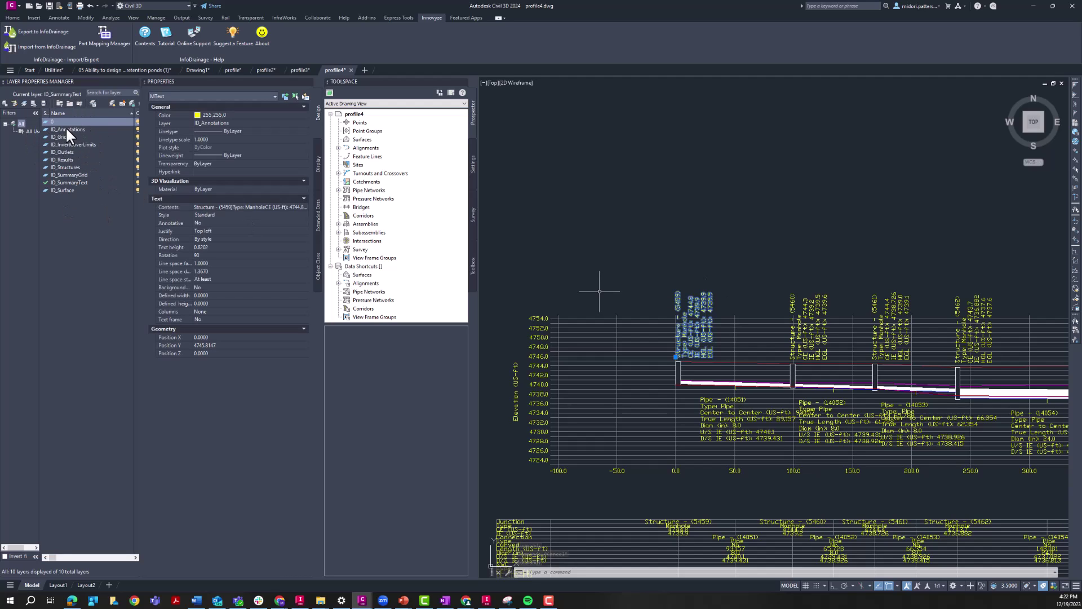
{"action": "key", "text": "Escape"}
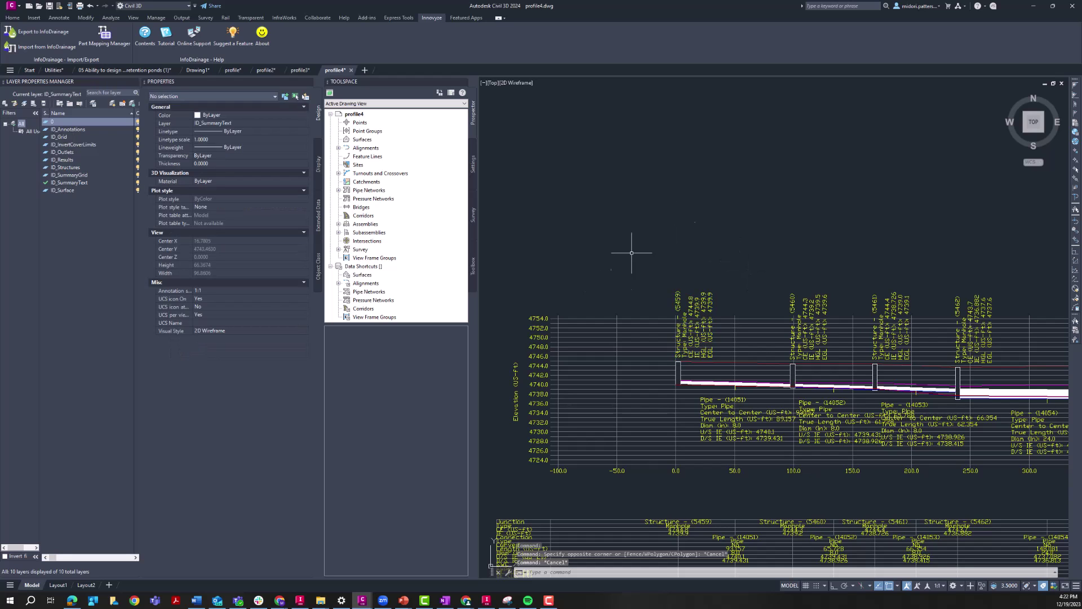
{"action": "scroll", "coordinate": [833, 273], "scroll_direction": "down", "scroll_amount": 3}
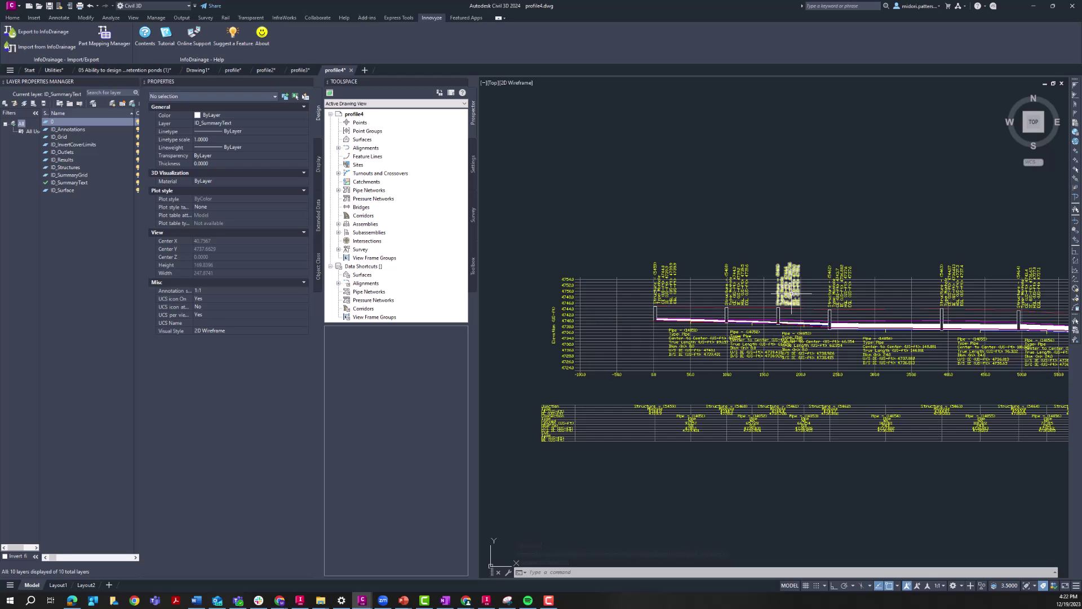
{"action": "middle_click_drag", "start_coordinate": [805, 484], "coordinate": [551, 499]}
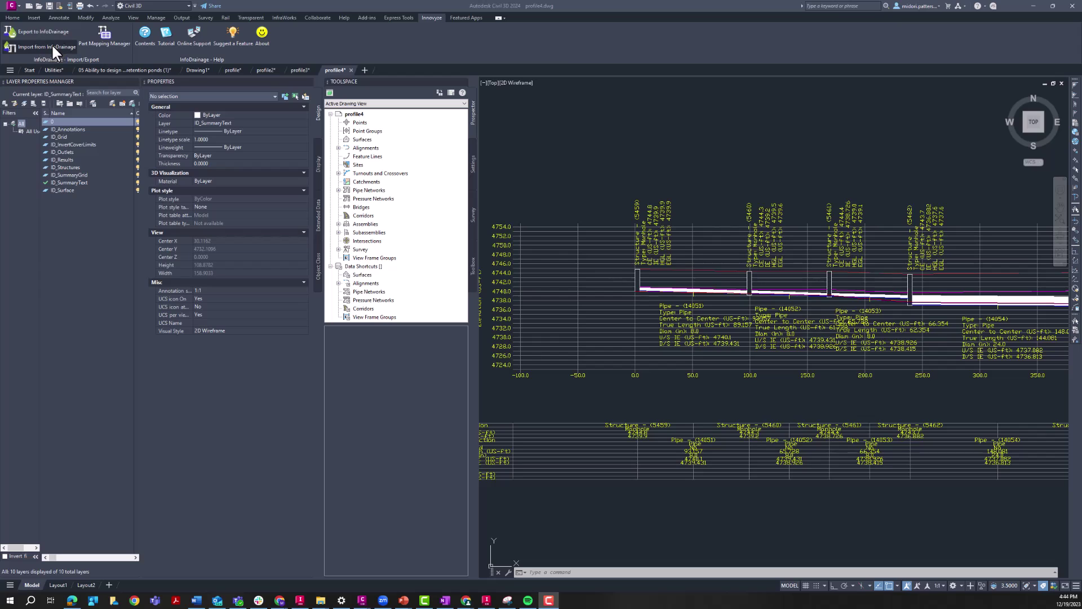
{"action": "scroll", "coordinate": [577, 172], "scroll_direction": "down", "scroll_amount": 2}
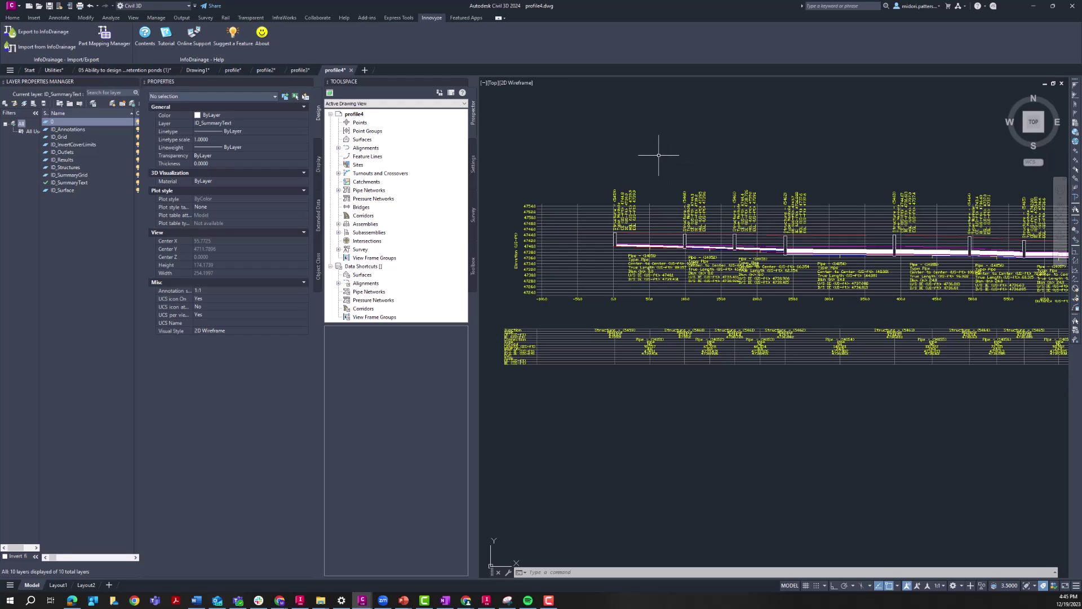
Step: Switch to the drawing 05 Ability to design detention or retention ponds (1) and examine its plan pipe network and profile view
{"action": "left_click", "coordinate": [158, 71]}
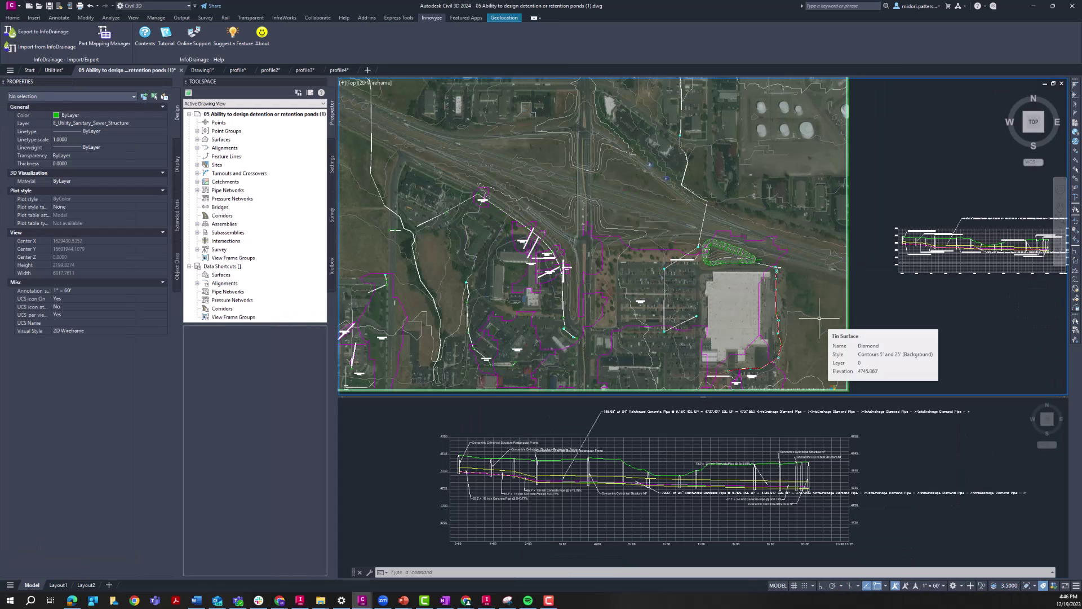
{"action": "scroll", "coordinate": [581, 303], "scroll_direction": "down", "scroll_amount": 2}
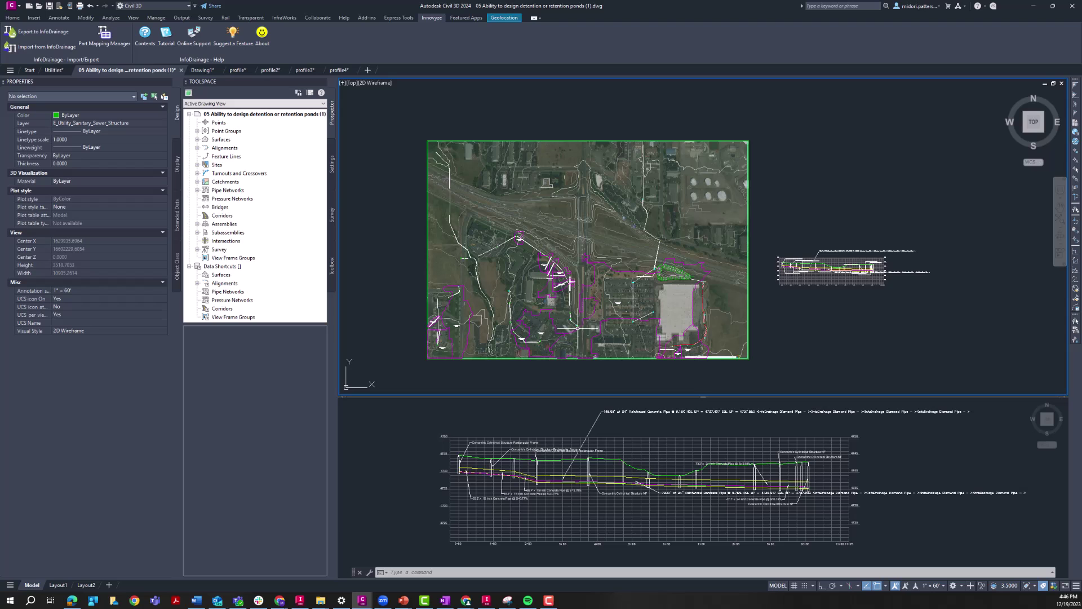
{"action": "scroll", "coordinate": [703, 346], "scroll_direction": "up", "scroll_amount": 2}
{"action": "scroll", "coordinate": [703, 346], "scroll_direction": "up", "scroll_amount": 3}
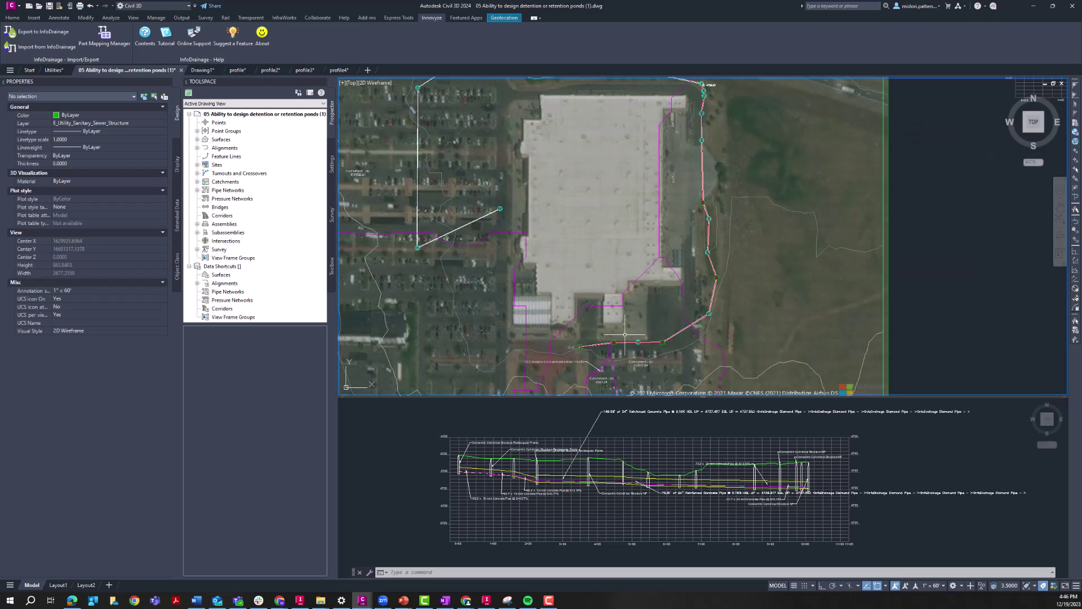
{"action": "middle_click_drag", "start_coordinate": [718, 166], "coordinate": [732, 215]}
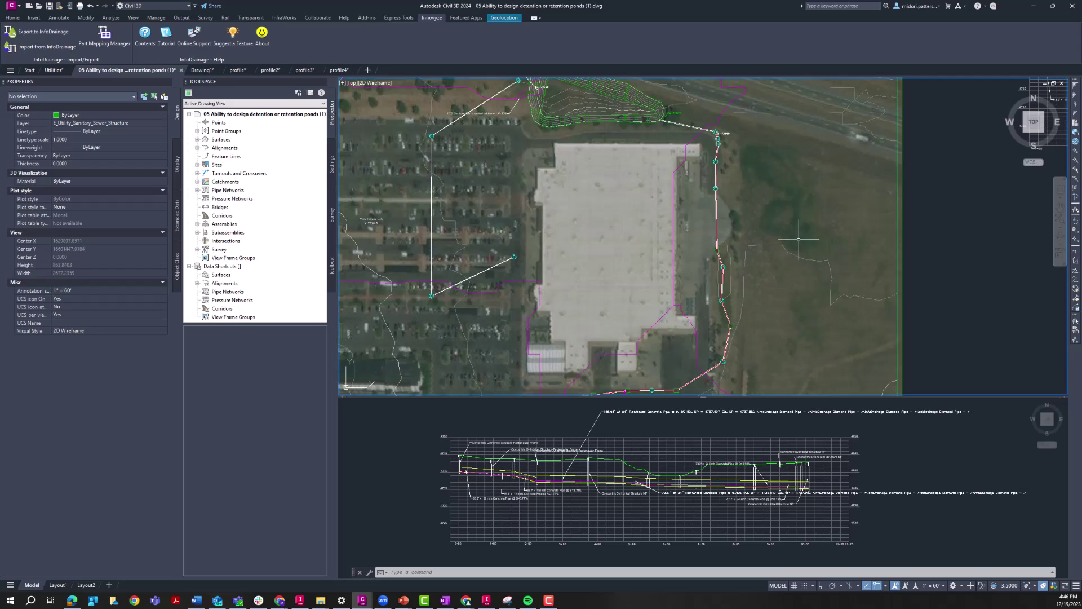
{"action": "middle_click_drag", "start_coordinate": [797, 223], "coordinate": [805, 195]}
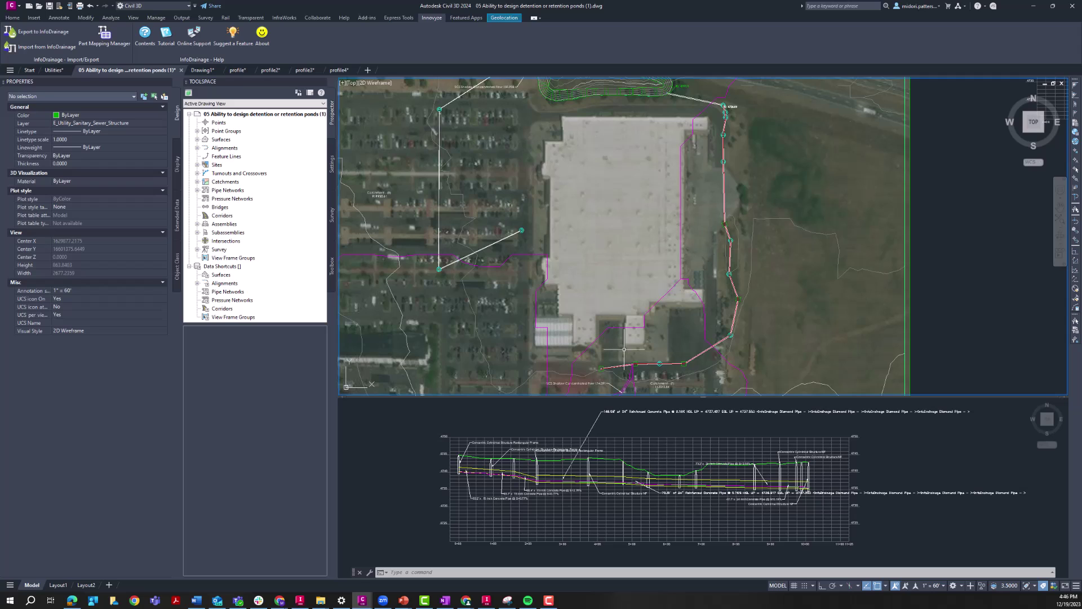
{"action": "mouse_move", "coordinate": [624, 349]}
{"action": "left_click", "coordinate": [927, 515]}
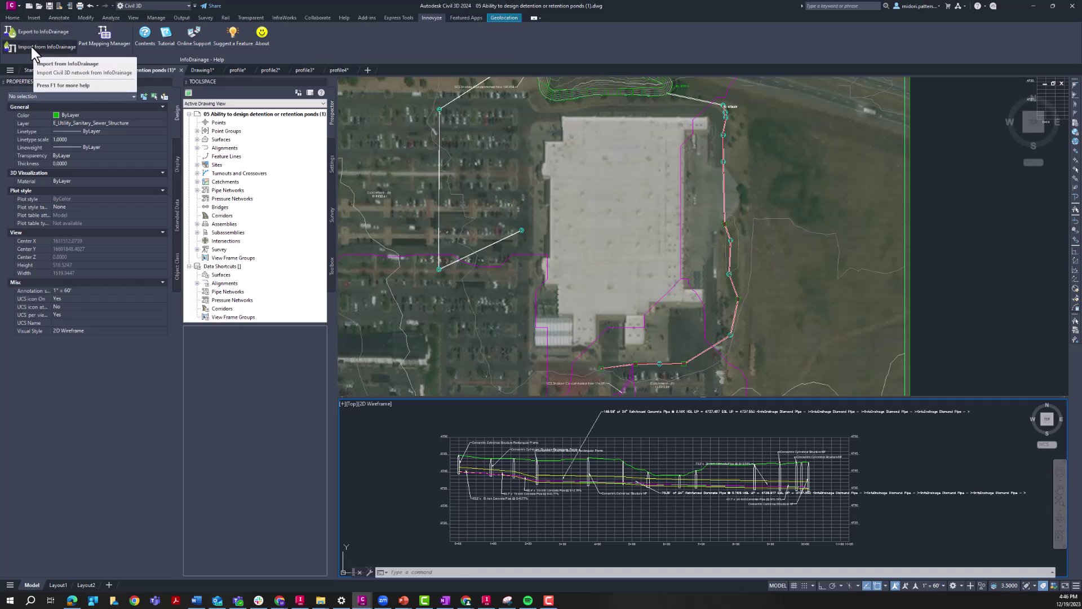
Step: Examine the hydraulic and energy grade lines along the pipes in the profile view, up close and over its full length
{"action": "scroll", "coordinate": [452, 478], "scroll_direction": "up", "scroll_amount": 4}
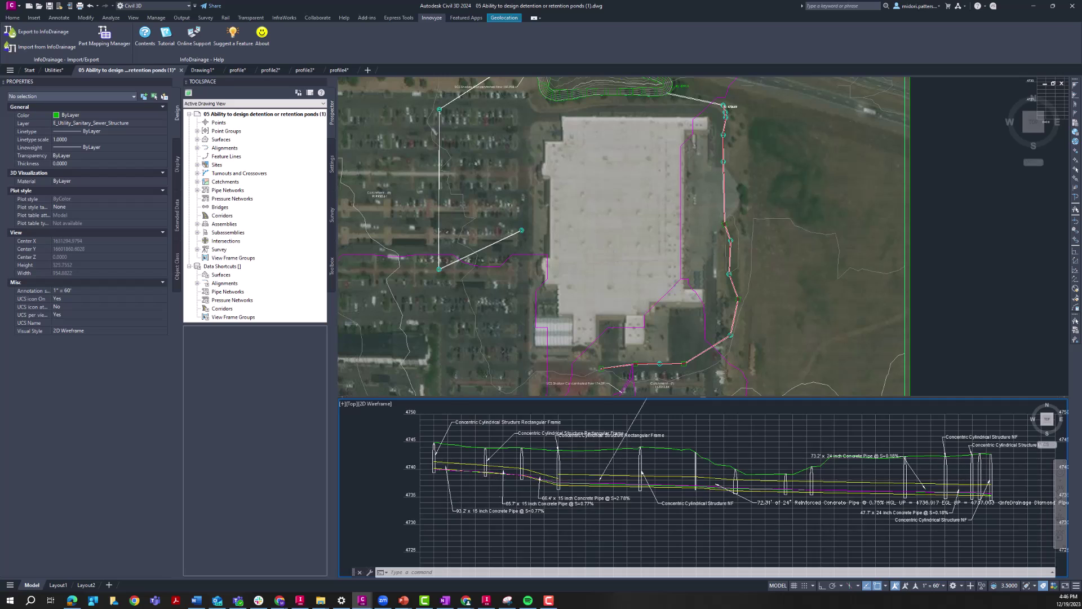
{"action": "scroll", "coordinate": [563, 479], "scroll_direction": "up", "scroll_amount": 4}
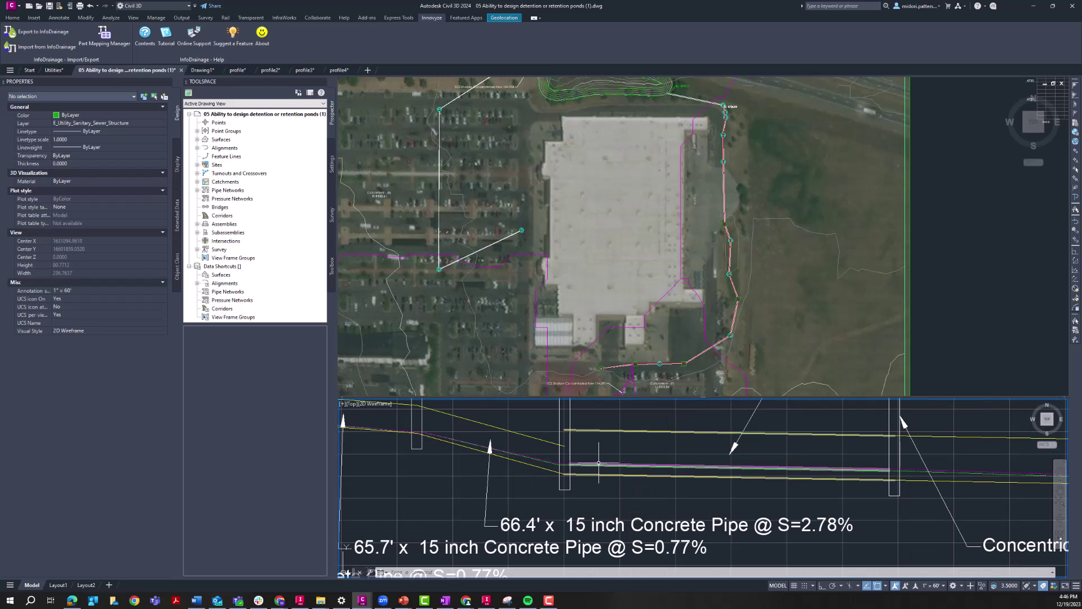
{"action": "scroll", "coordinate": [592, 463], "scroll_direction": "up", "scroll_amount": 4}
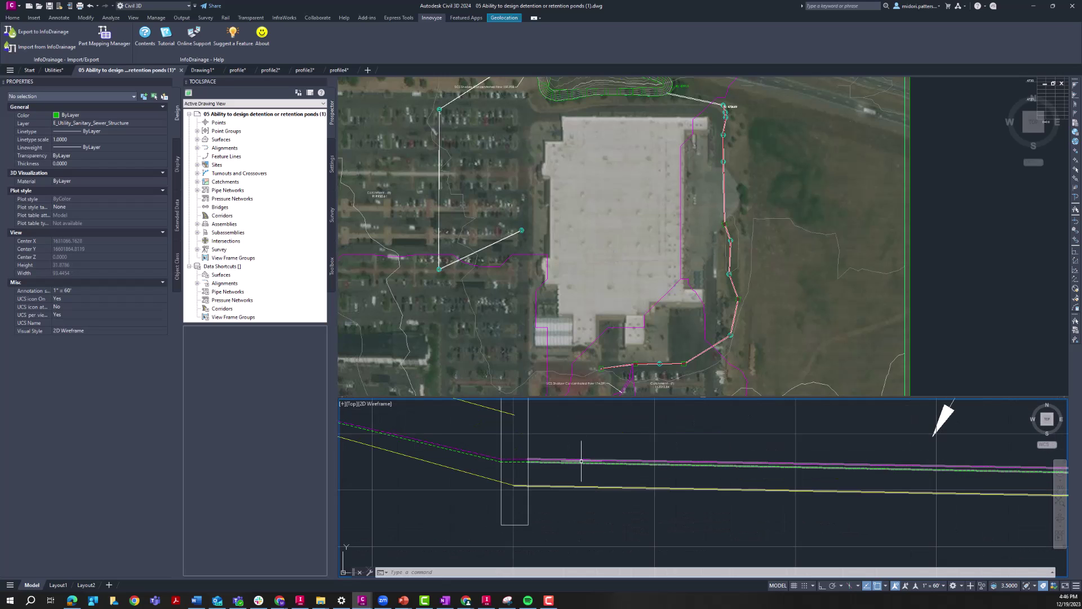
{"action": "scroll", "coordinate": [581, 461], "scroll_direction": "down", "scroll_amount": 4}
{"action": "scroll", "coordinate": [579, 462], "scroll_direction": "down", "scroll_amount": 6}
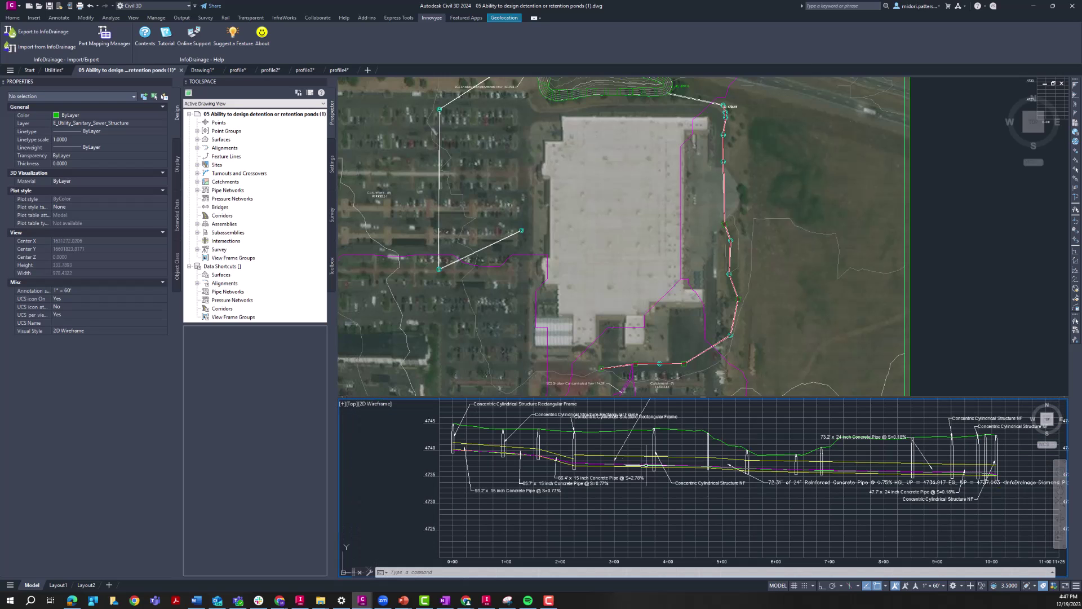
{"action": "scroll", "coordinate": [788, 490], "scroll_direction": "down", "scroll_amount": 3}
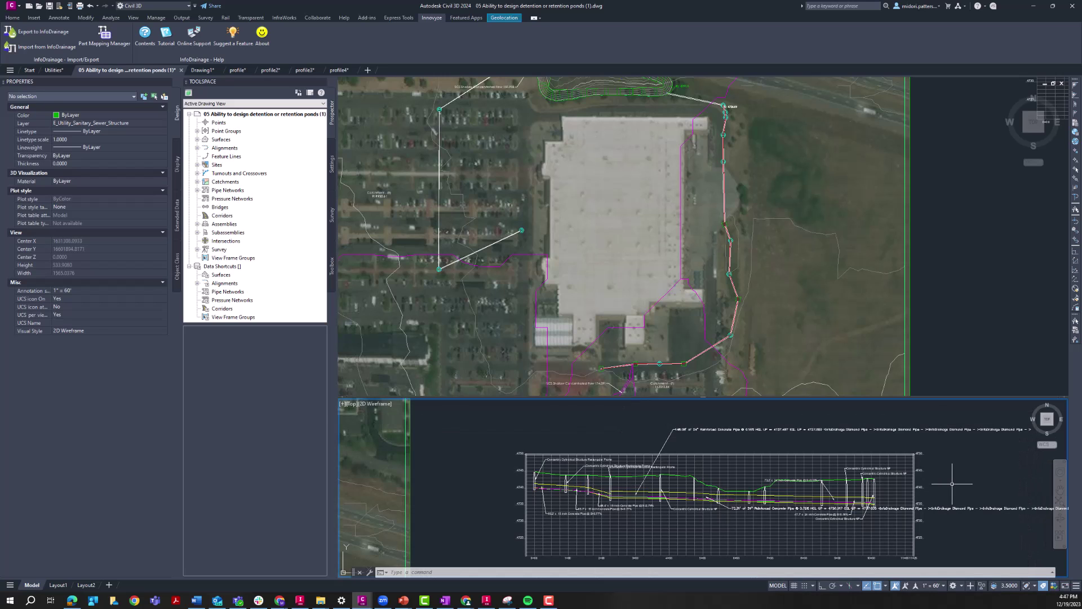
{"action": "middle_click_drag", "start_coordinate": [953, 484], "coordinate": [953, 483]}
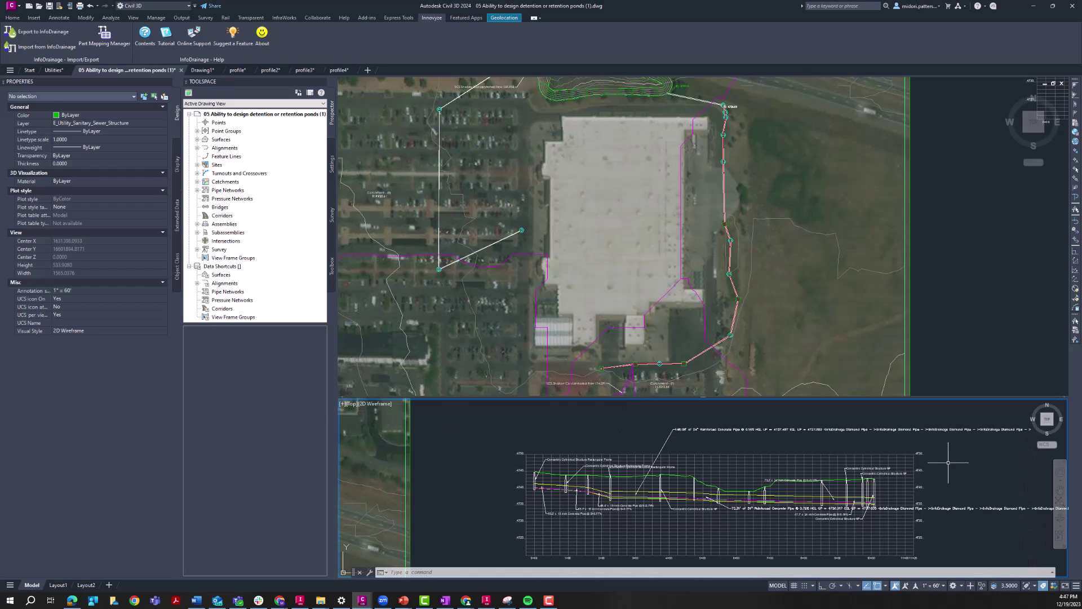
Step: Start an import from InfoDrainage with the file MDOT_Sized_withAnalysis2.iddx and proceed to the phase options
{"action": "left_click", "coordinate": [57, 47]}
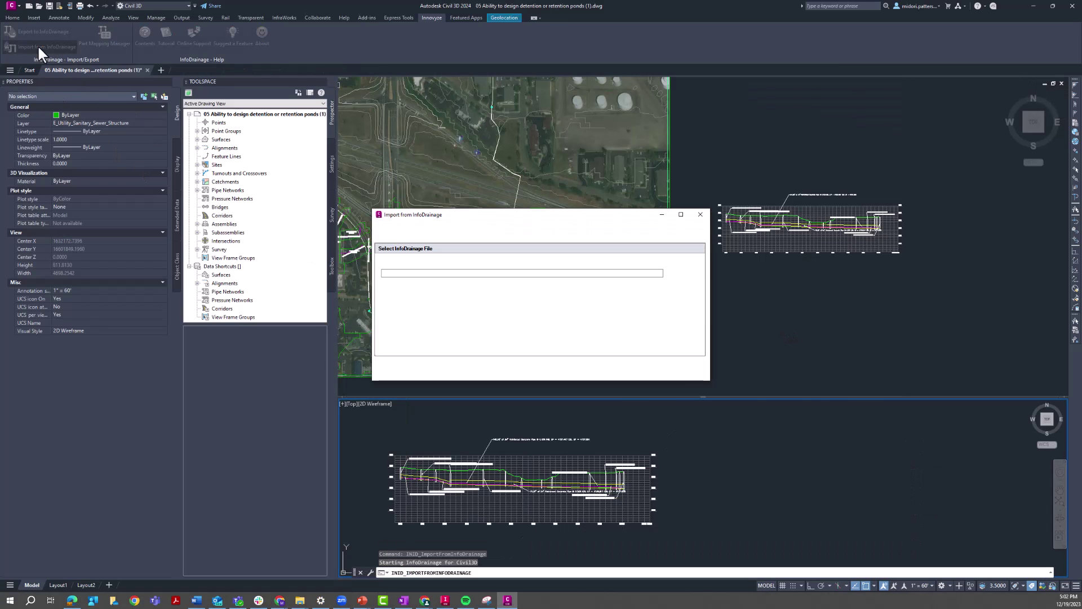
{"action": "left_click", "coordinate": [688, 272]}
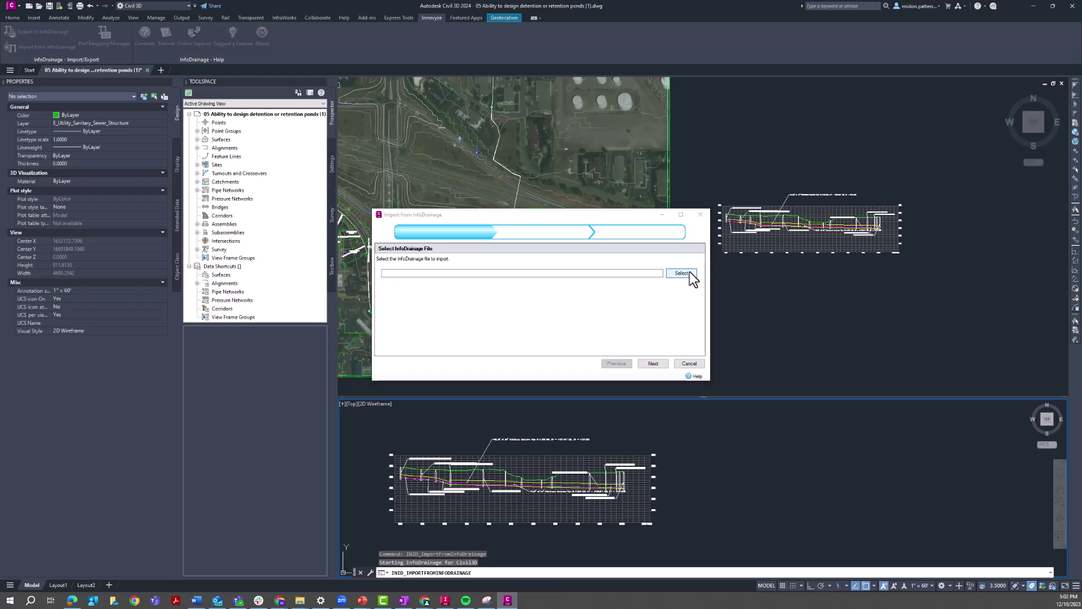
{"action": "left_click", "coordinate": [638, 284]}
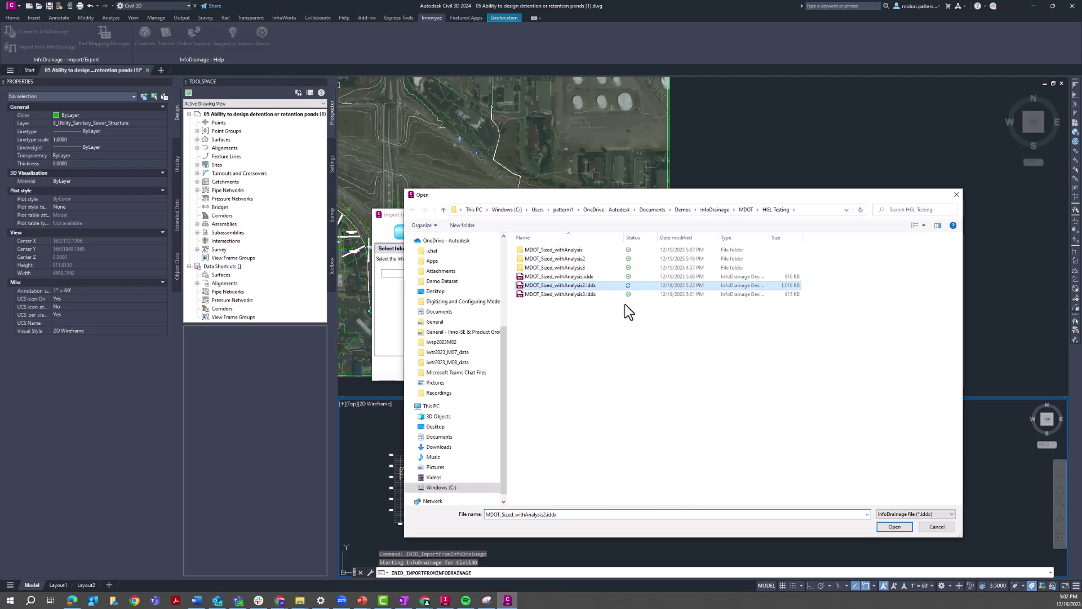
{"action": "left_click", "coordinate": [892, 526]}
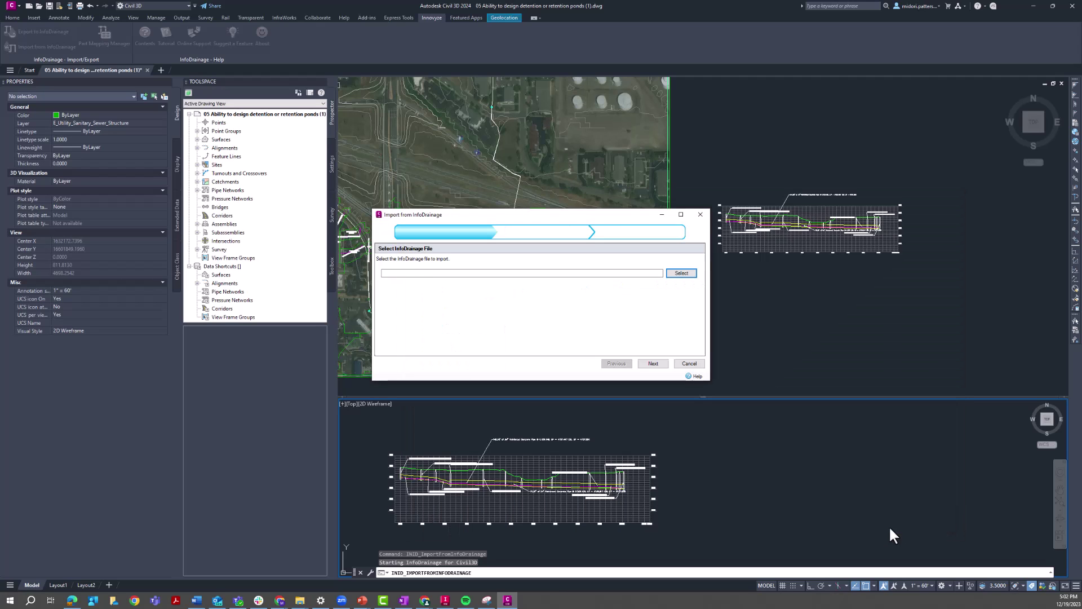
{"action": "left_click", "coordinate": [653, 364]}
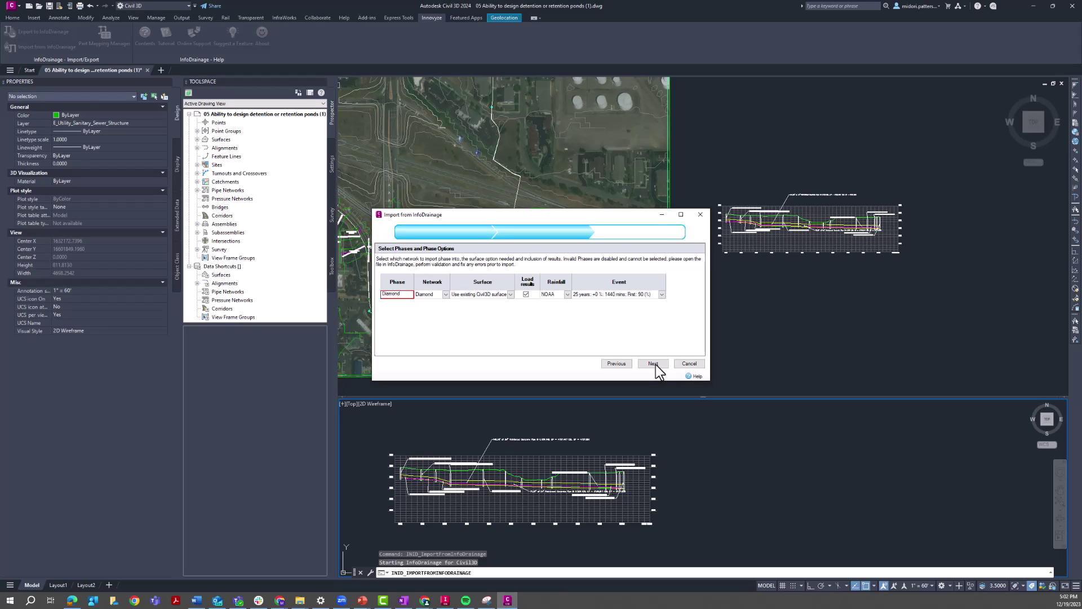
{"action": "left_click", "coordinate": [654, 363]}
{"action": "left_click_drag", "start_coordinate": [457, 220], "coordinate": [443, 199]}
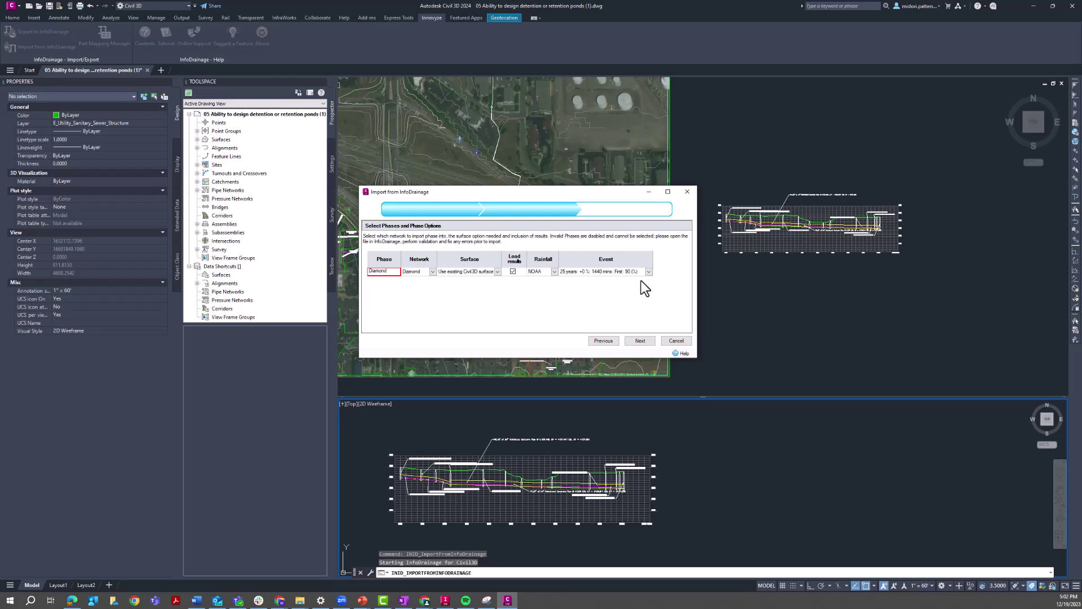
Step: Check the network, surface and load results options of the Diamond phase
{"action": "left_click", "coordinate": [513, 271]}
{"action": "left_click", "coordinate": [388, 272]}
{"action": "left_click", "coordinate": [423, 271]}
{"action": "left_click", "coordinate": [459, 261]}
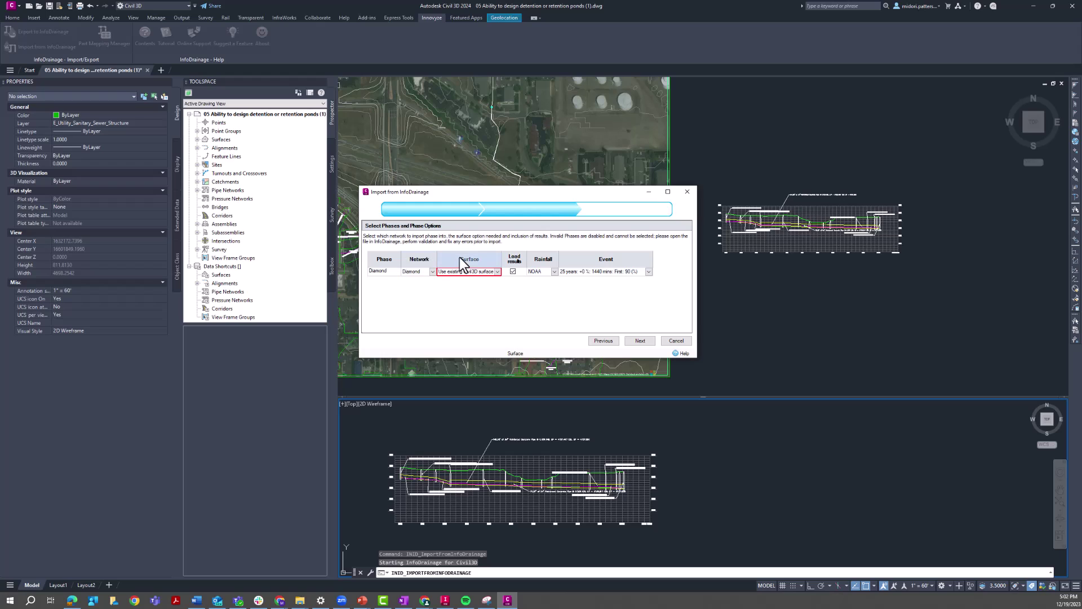
{"action": "left_click", "coordinate": [498, 271]}
{"action": "left_click", "coordinate": [500, 273]}
{"action": "left_click", "coordinate": [511, 272]}
{"action": "left_click", "coordinate": [512, 271]}
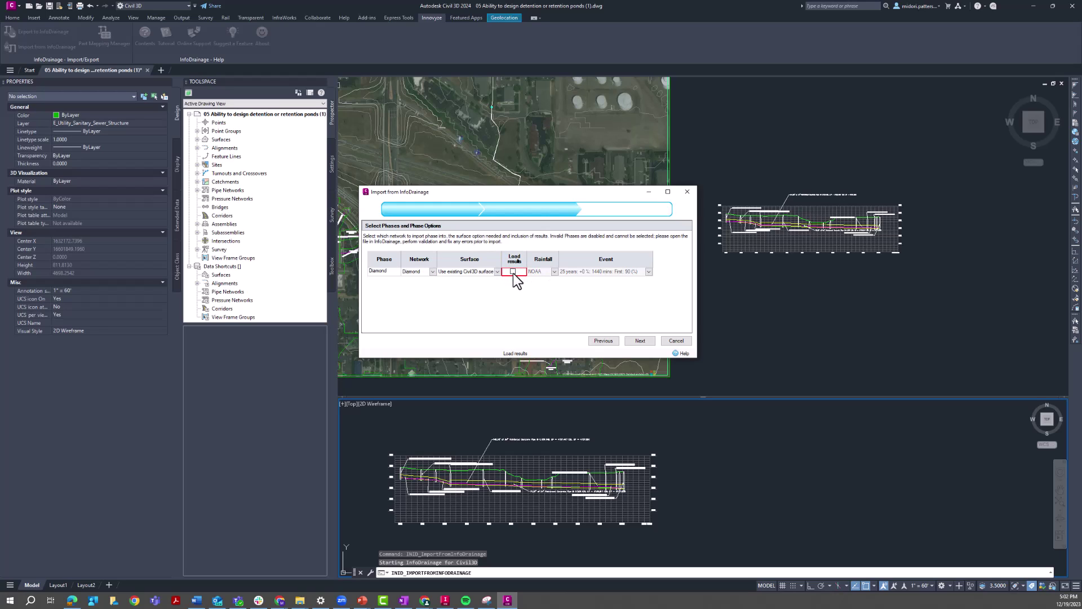
Step: Choose the 500 years, +200 %, 1440 mins event of the NOAA rainfall for the imported results and continue to the part mappings
{"action": "left_click", "coordinate": [555, 271]}
{"action": "left_click", "coordinate": [649, 272]}
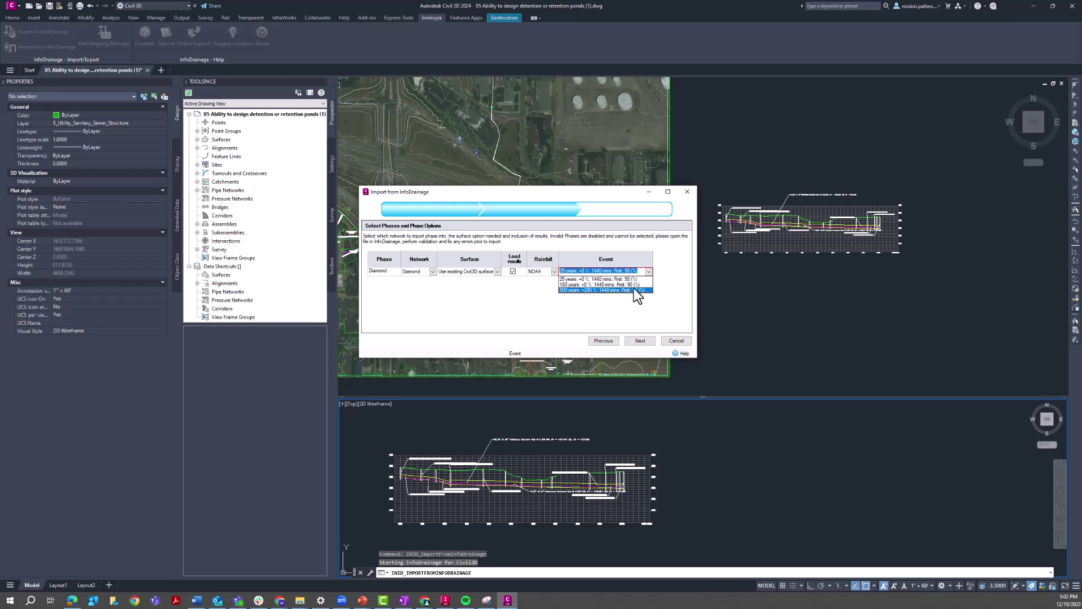
{"action": "left_click", "coordinate": [634, 290]}
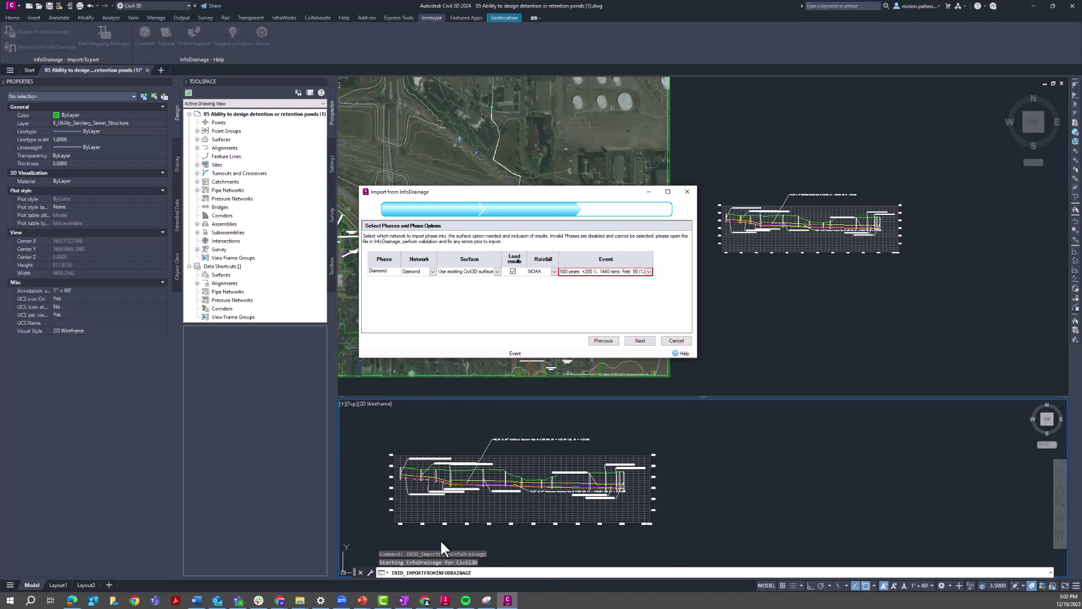
{"action": "left_click", "coordinate": [641, 341]}
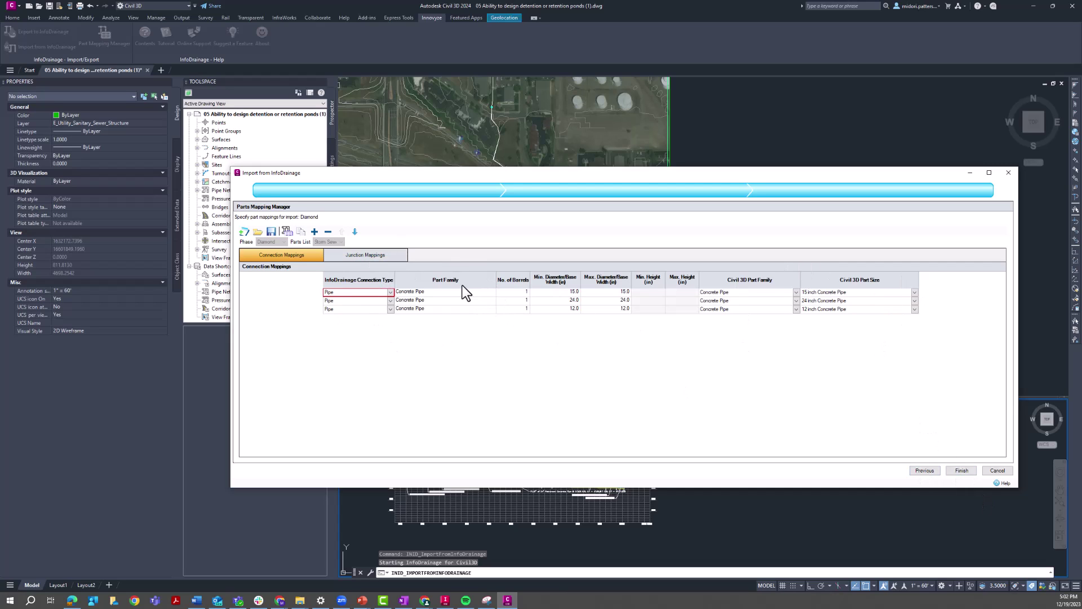
Step: Load the junction and connection mappings from partsmapping_importfromID2.idcpx, finish the import and dismiss its warnings
{"action": "left_click", "coordinate": [386, 257]}
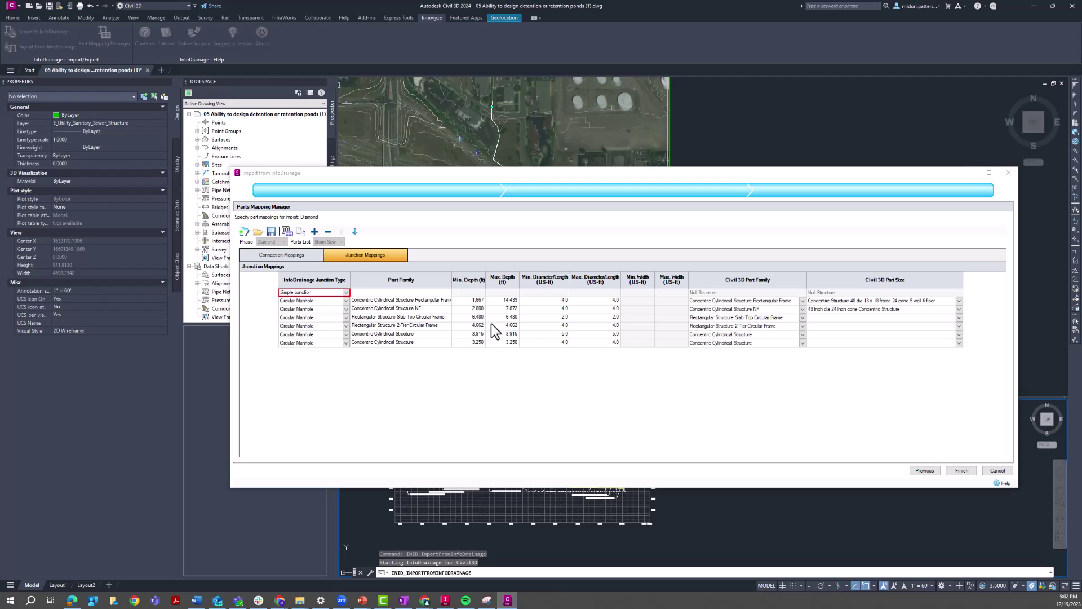
{"action": "left_click", "coordinate": [658, 319]}
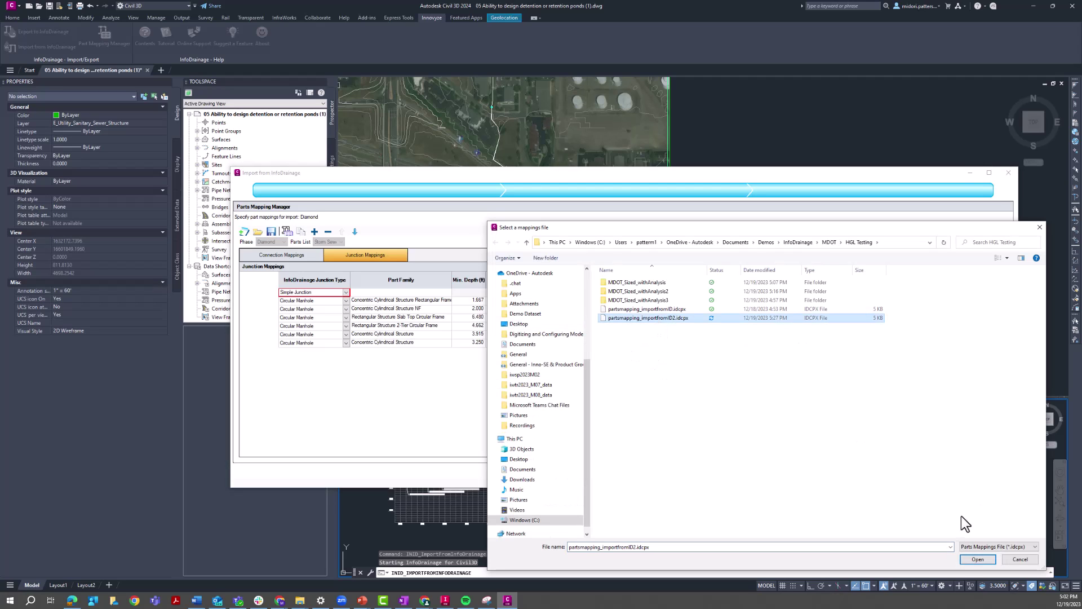
{"action": "left_click", "coordinate": [977, 559]}
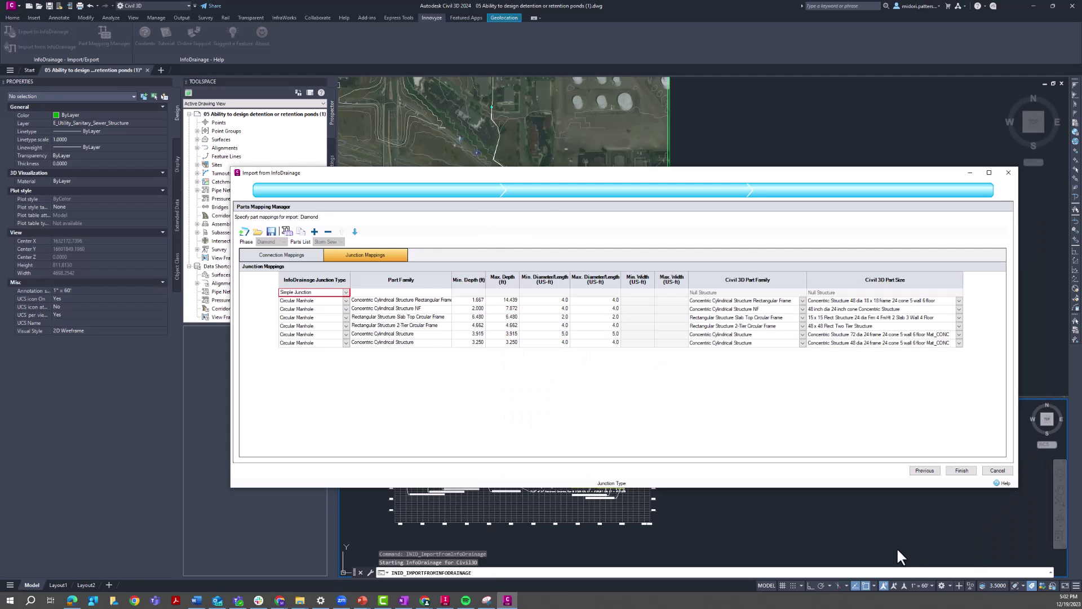
{"action": "left_click", "coordinate": [970, 473]}
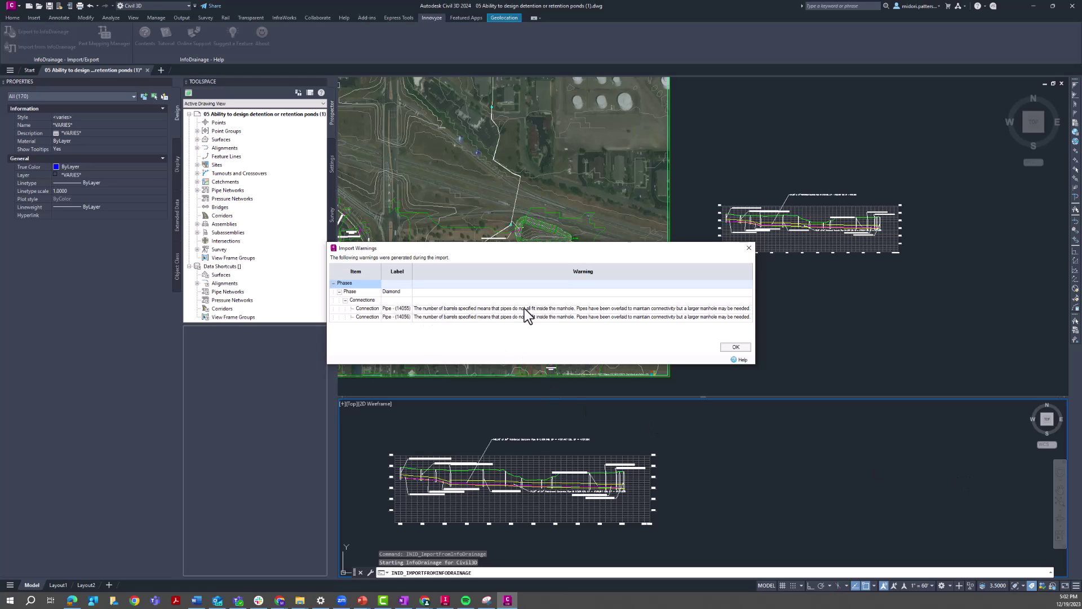
{"action": "left_click", "coordinate": [735, 348]}
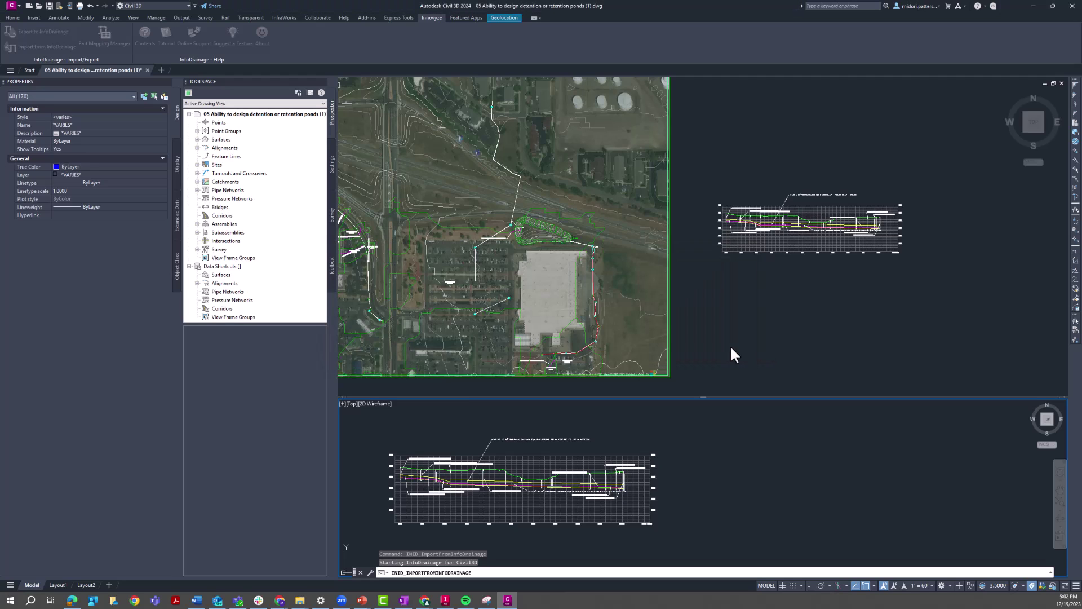
Step: Zoom to the drawing extents and examine the imported grade lines in the profile view
{"action": "key", "text": "Return"}
{"action": "type", "text": "e"}
{"action": "key", "text": "Return"}
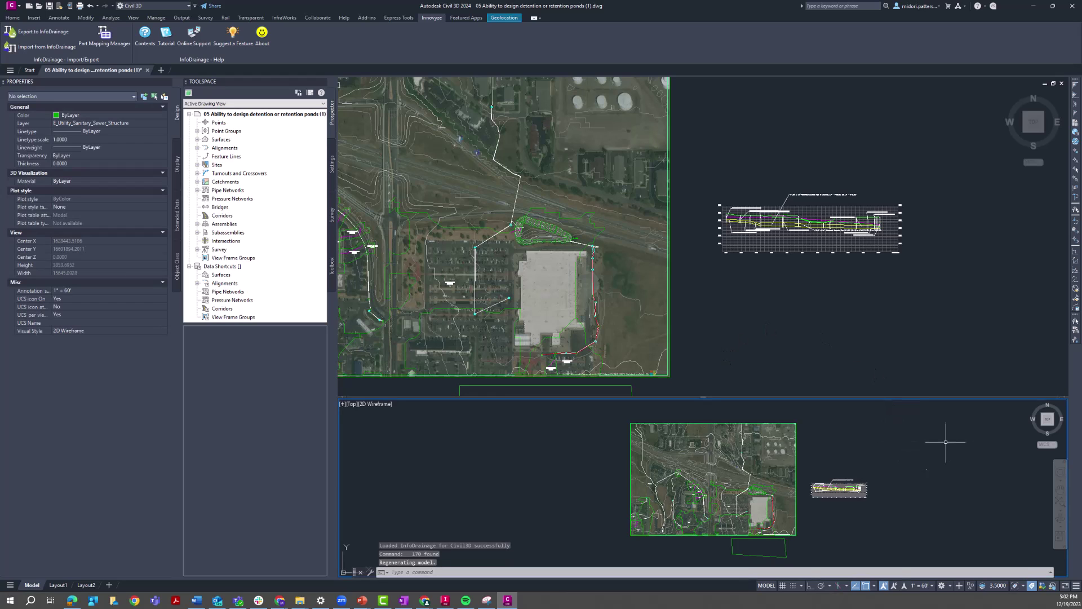
{"action": "middle_click_drag", "start_coordinate": [807, 479], "coordinate": [527, 470]}
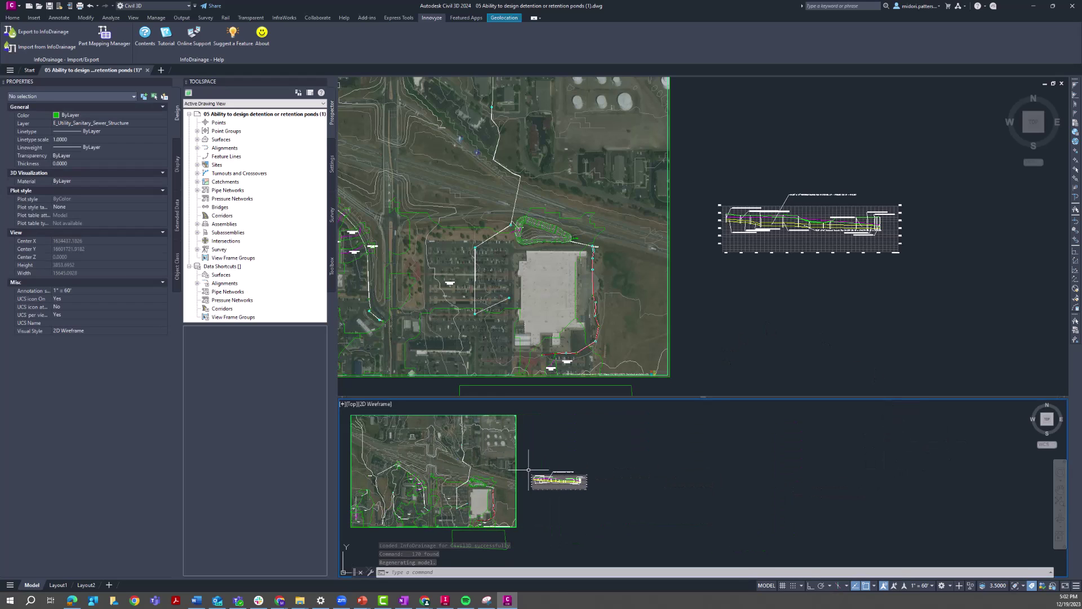
{"action": "scroll", "coordinate": [611, 495], "scroll_direction": "up", "scroll_amount": 8}
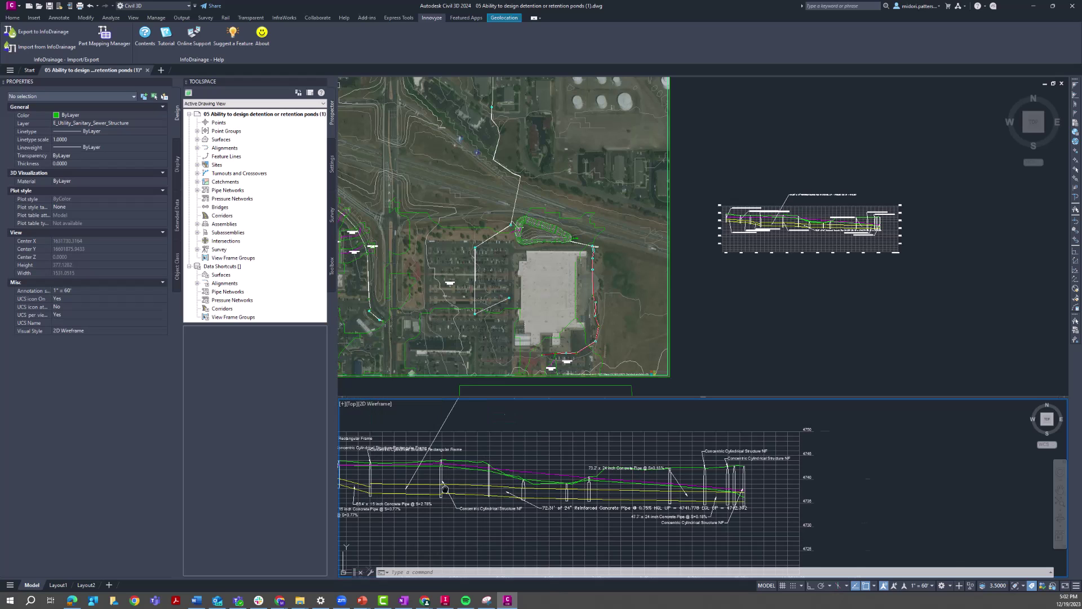
{"action": "scroll", "coordinate": [474, 466], "scroll_direction": "up", "scroll_amount": 5}
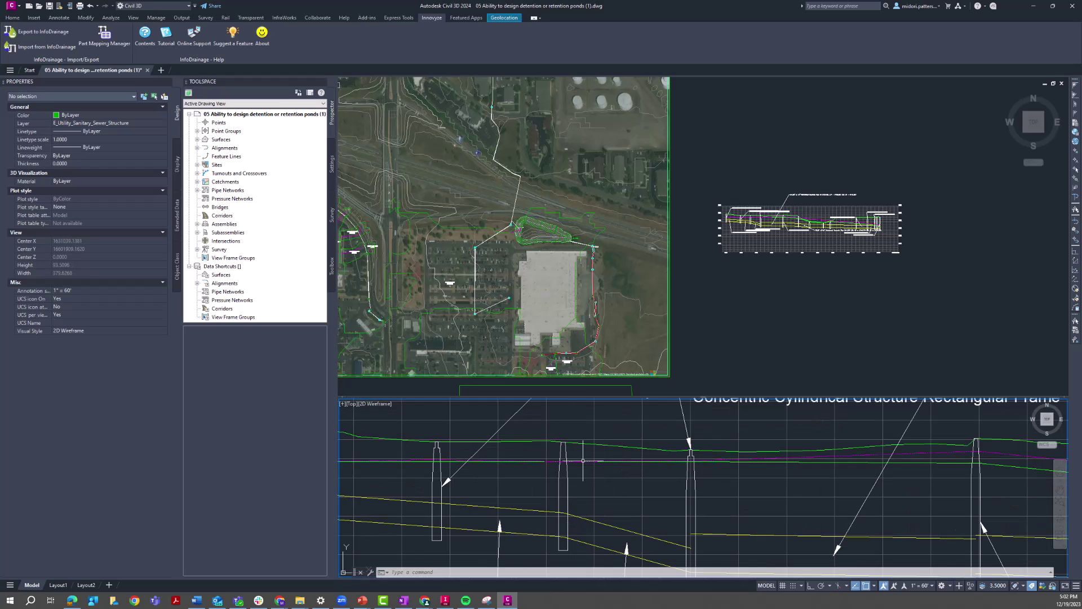
{"action": "scroll", "coordinate": [589, 465], "scroll_direction": "down", "scroll_amount": 4}
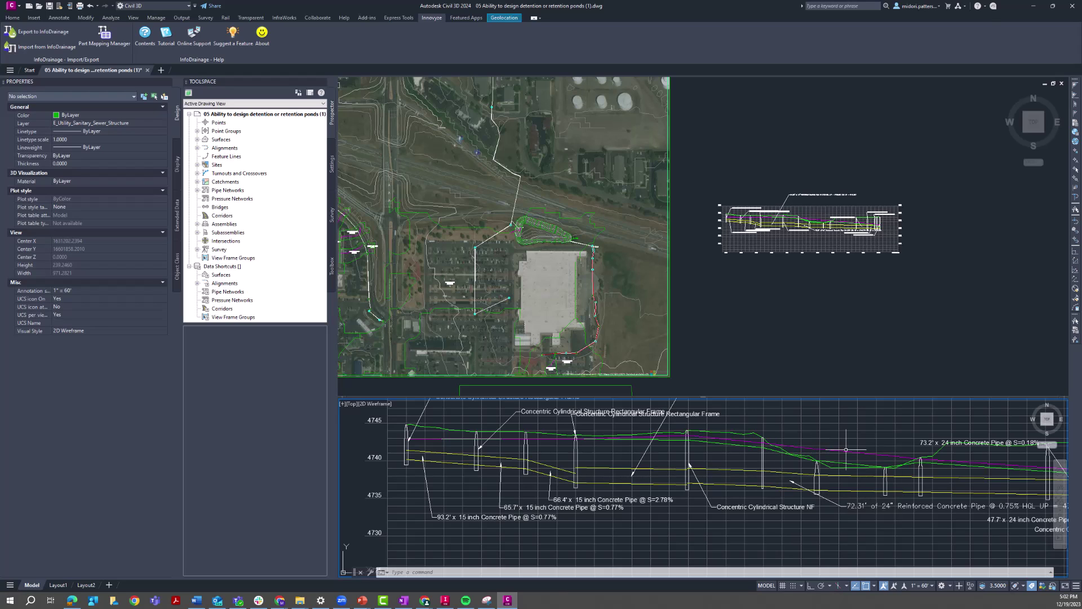
Step: Check the hydraulic and energy grade line values in the part properties of the plan pipe between the D structure and the rectangular structure
{"action": "key", "text": "Escape"}
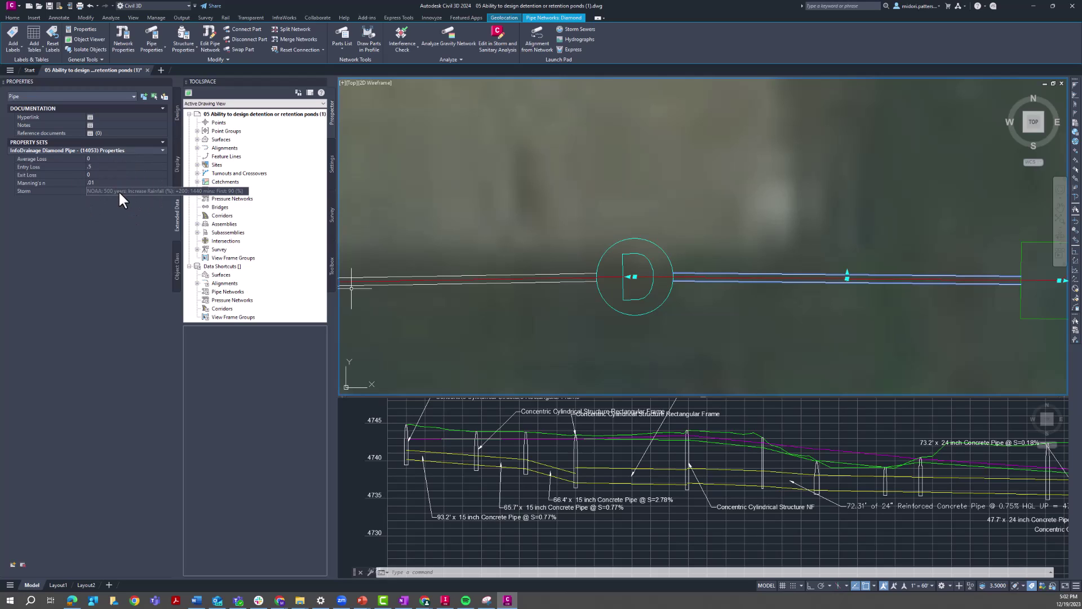
{"action": "right_click", "coordinate": [721, 274]}
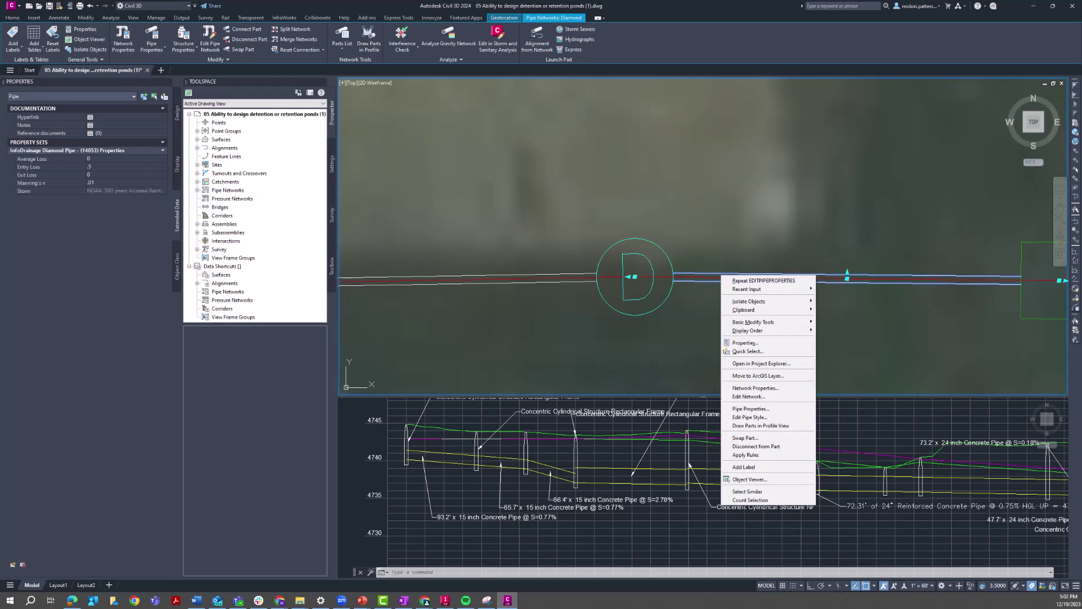
{"action": "left_click", "coordinate": [762, 411]}
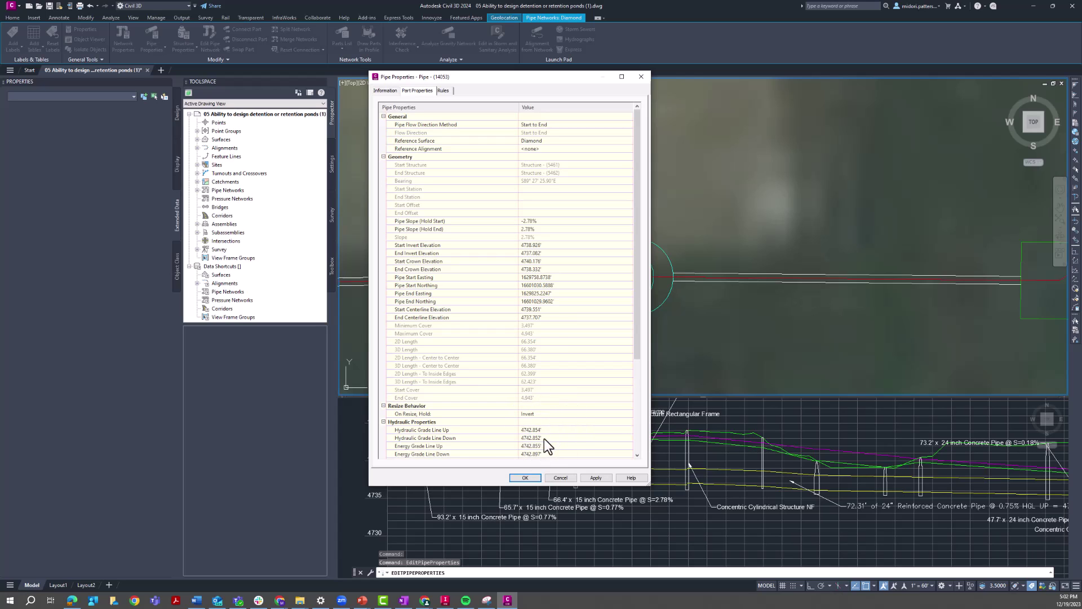
{"action": "left_click", "coordinate": [523, 478]}
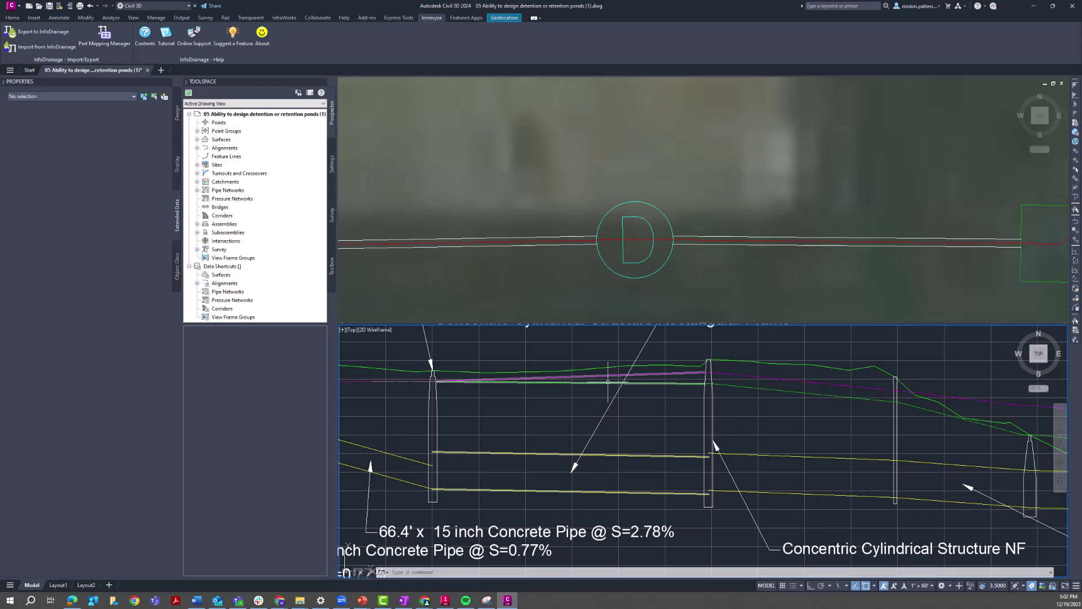
Step: Inspect the grade lines over the 24-inch pipe in the profile and read the HGL and EGL values in its 148.08' label
{"action": "mouse_move", "coordinate": [608, 382]}
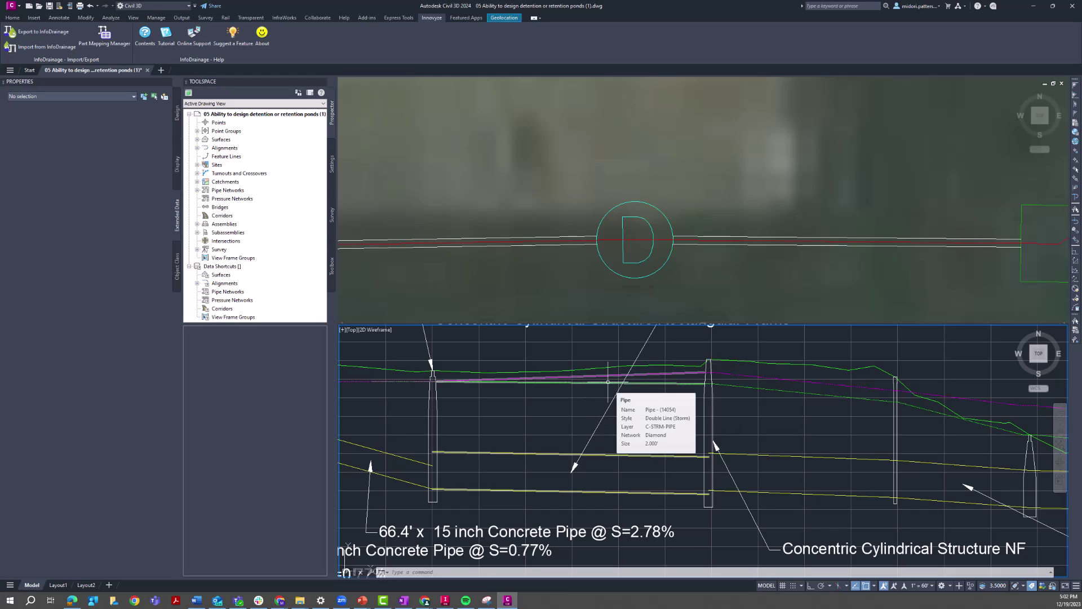
{"action": "scroll", "coordinate": [608, 381], "scroll_direction": "down", "scroll_amount": 2}
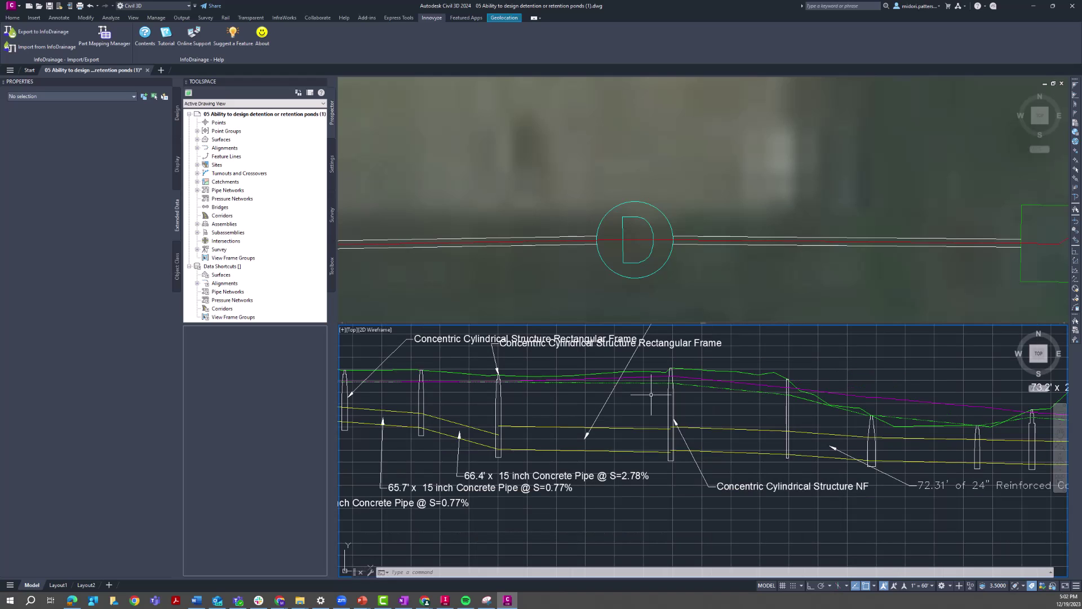
{"action": "middle_click_drag", "start_coordinate": [651, 394], "coordinate": [629, 432]}
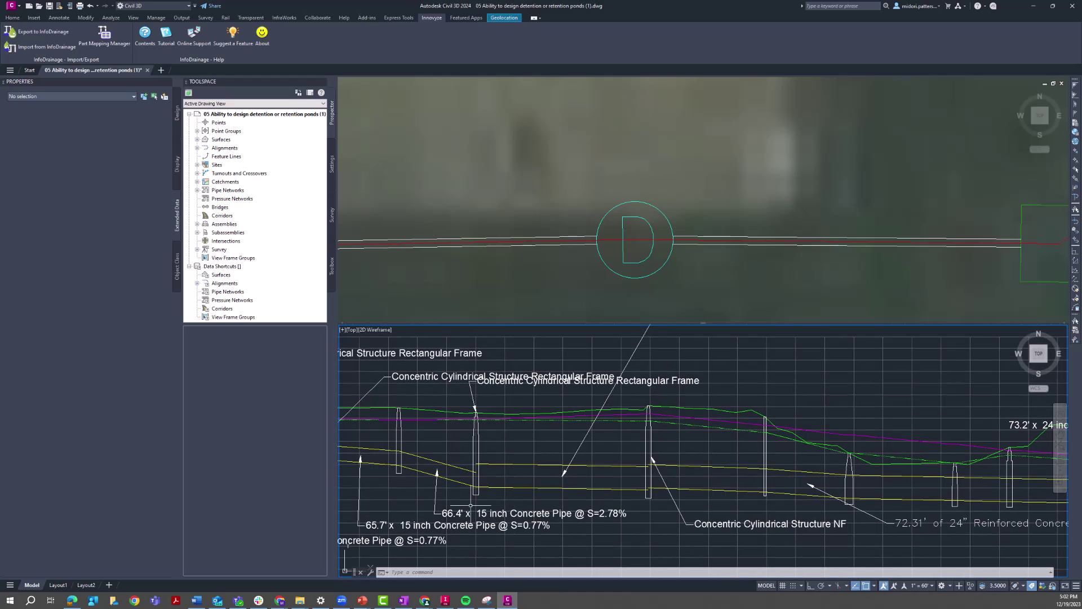
{"action": "middle_click_drag", "start_coordinate": [686, 391], "coordinate": [653, 536]}
{"action": "scroll", "coordinate": [395, 467], "scroll_direction": "up", "scroll_amount": 5}
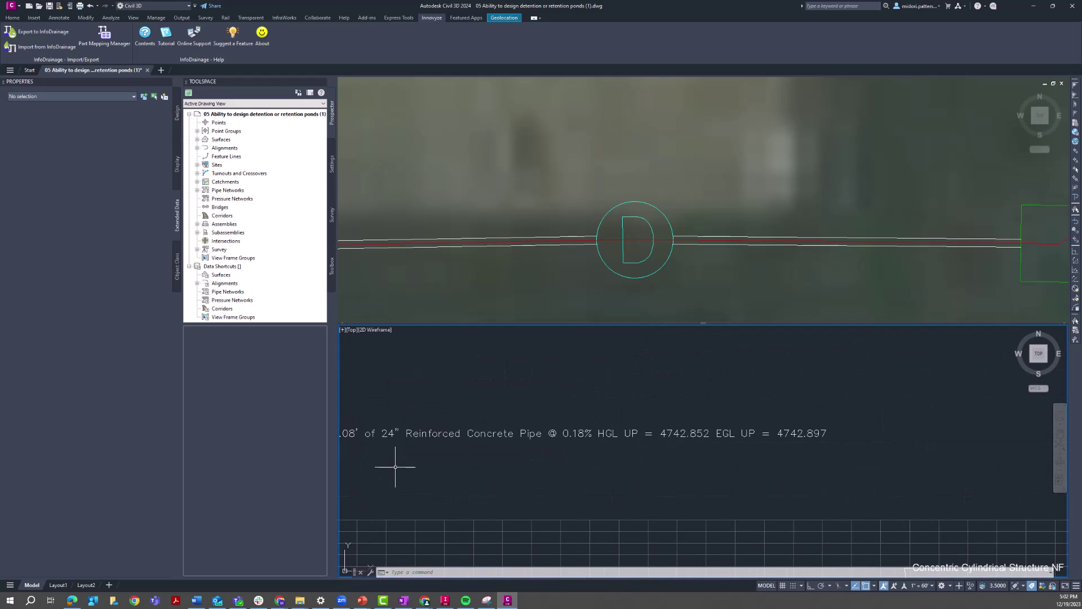
{"action": "middle_click_drag", "start_coordinate": [395, 467], "coordinate": [455, 453]}
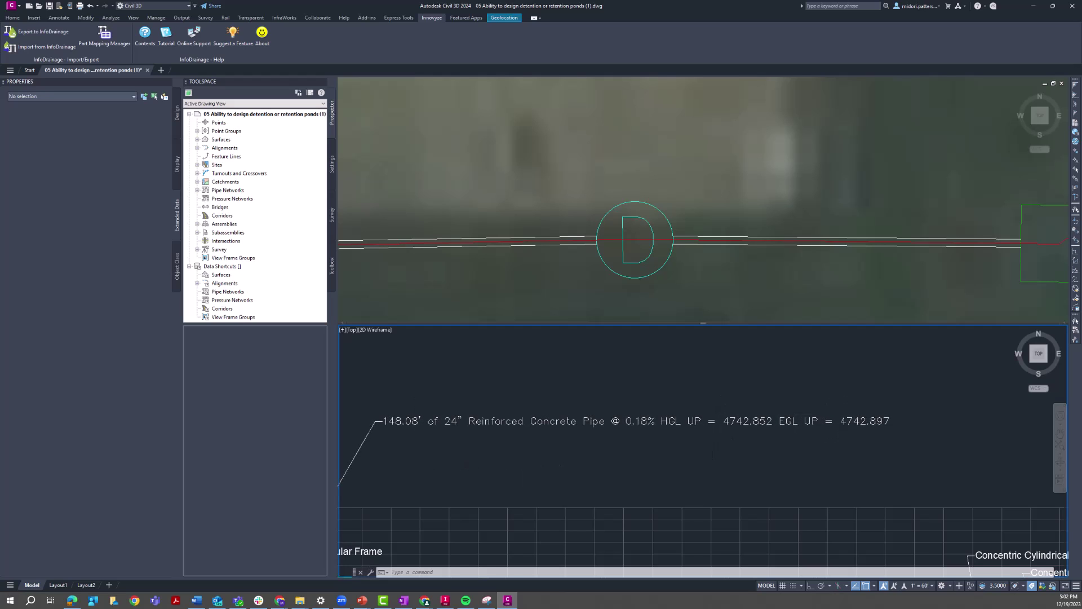
{"action": "scroll", "coordinate": [906, 362], "scroll_direction": "down", "scroll_amount": 2}
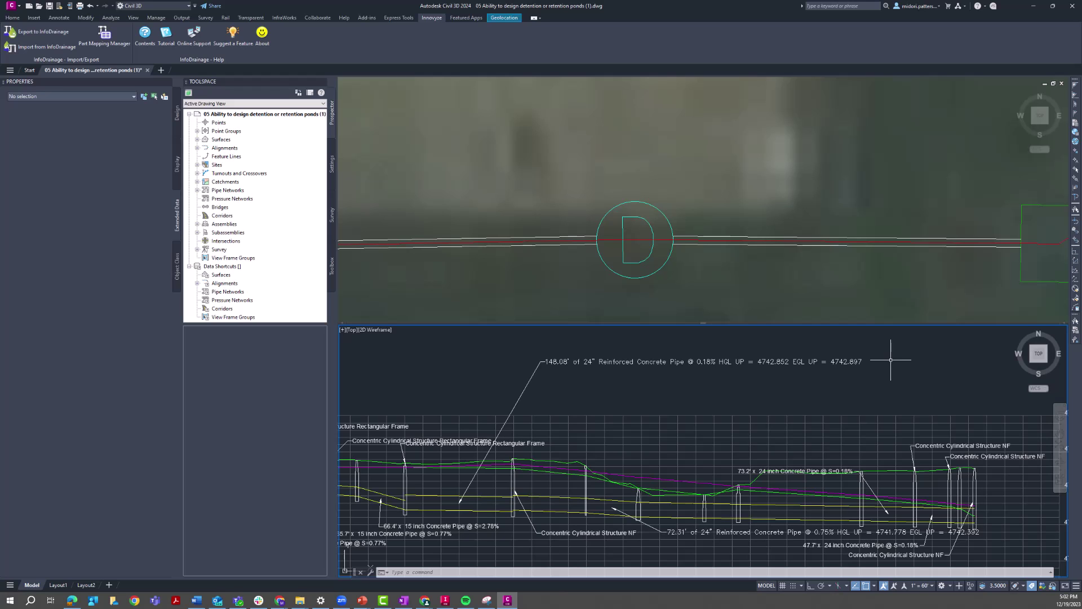
Step: Select the profile label of the 72.31' reinforced concrete pipe and read its HGL and EGL values
{"action": "key", "text": "Escape"}
{"action": "scroll", "coordinate": [674, 488], "scroll_direction": "up", "scroll_amount": 5}
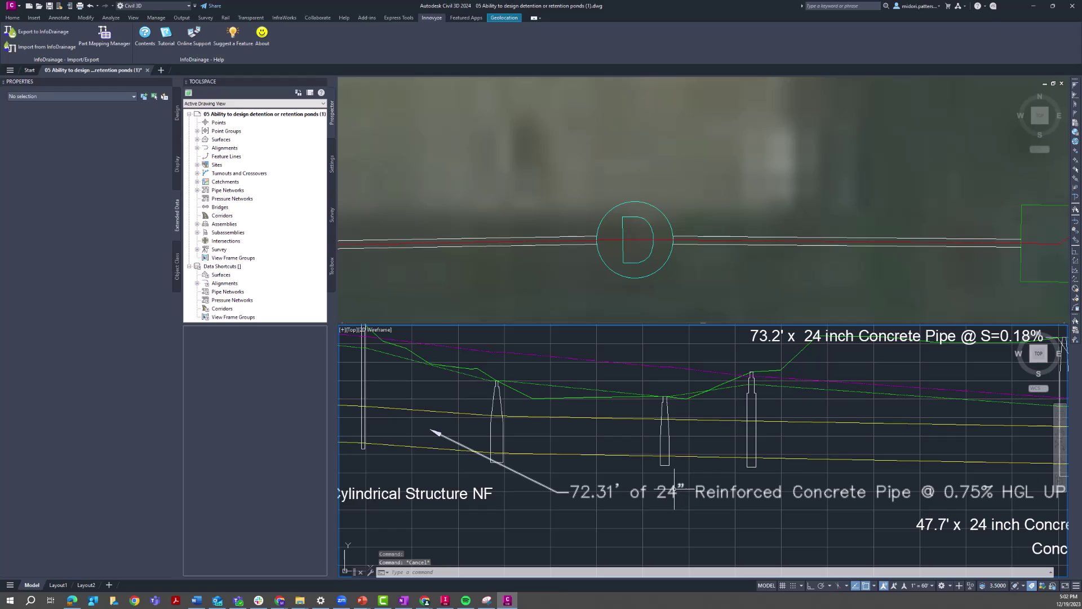
{"action": "left_click", "coordinate": [674, 490]}
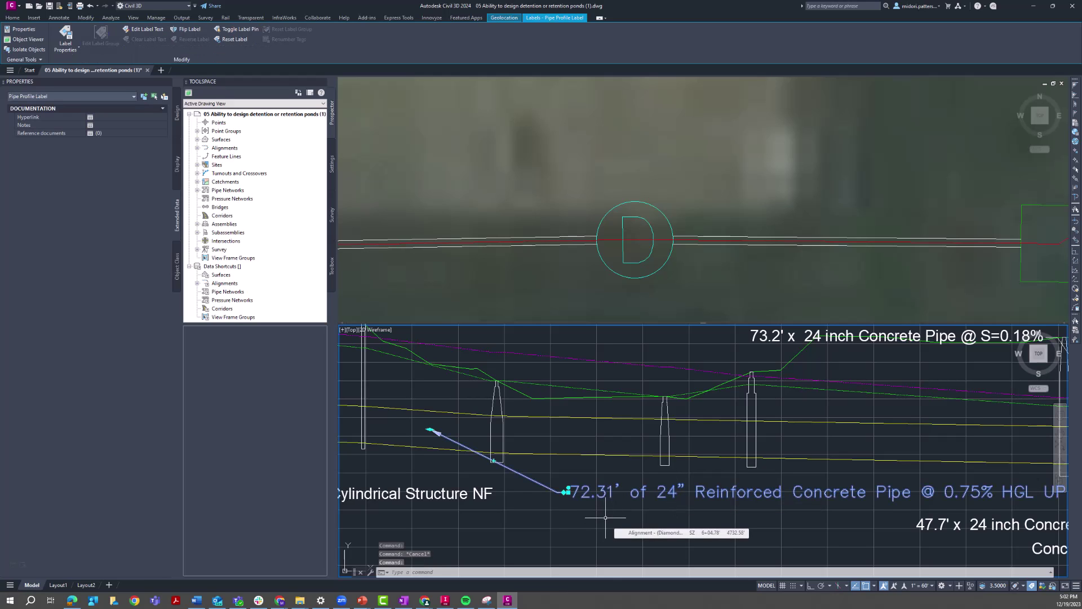
{"action": "middle_click_drag", "start_coordinate": [712, 527], "coordinate": [552, 526]}
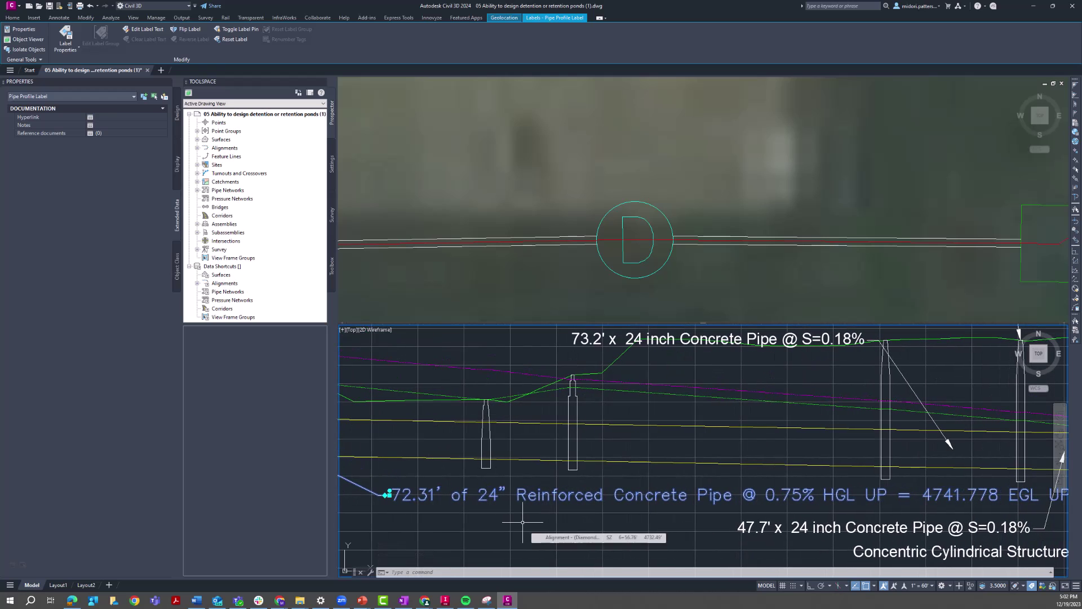